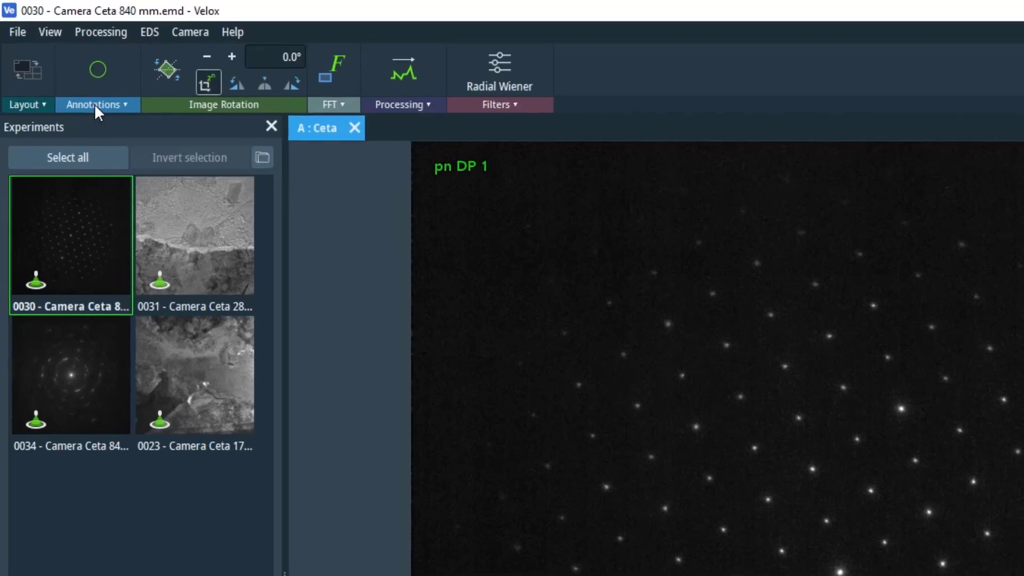
# Choose the Measure Distance tool from the Annotations list
pyautogui.click(94, 104)
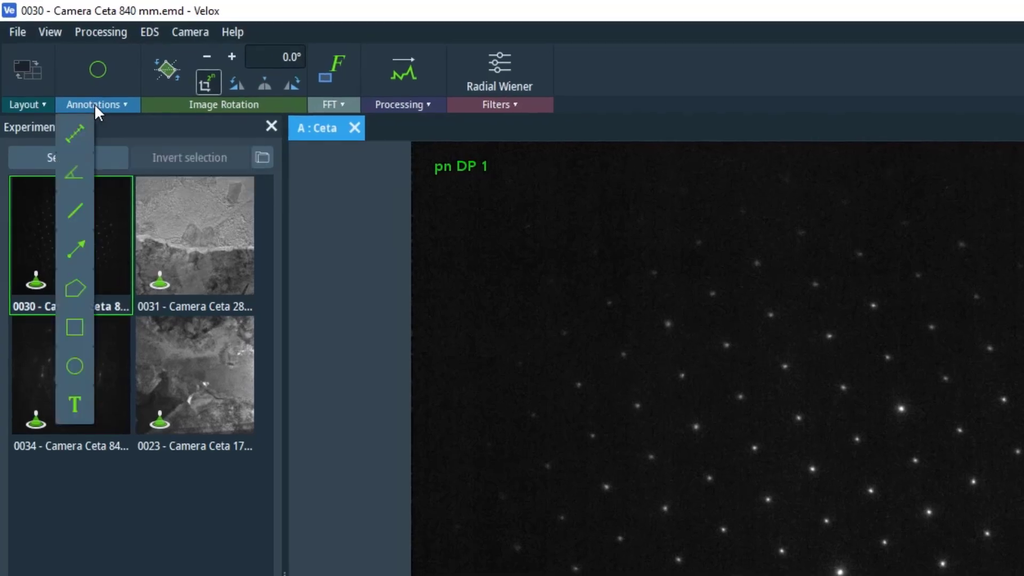
pyautogui.click(71, 142)
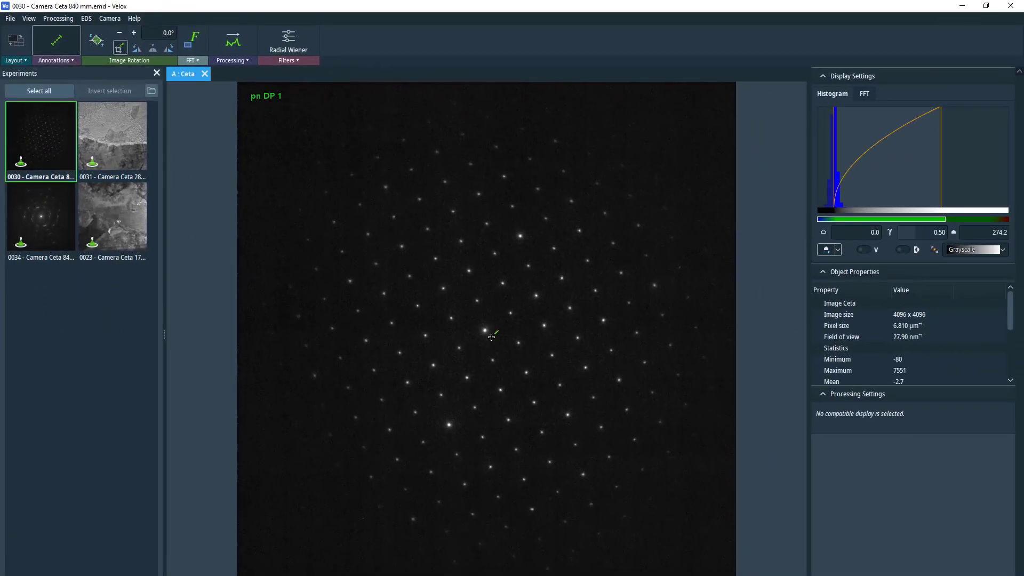
pyautogui.scroll(1, 491, 336)
pyautogui.scroll(1, 492, 336)
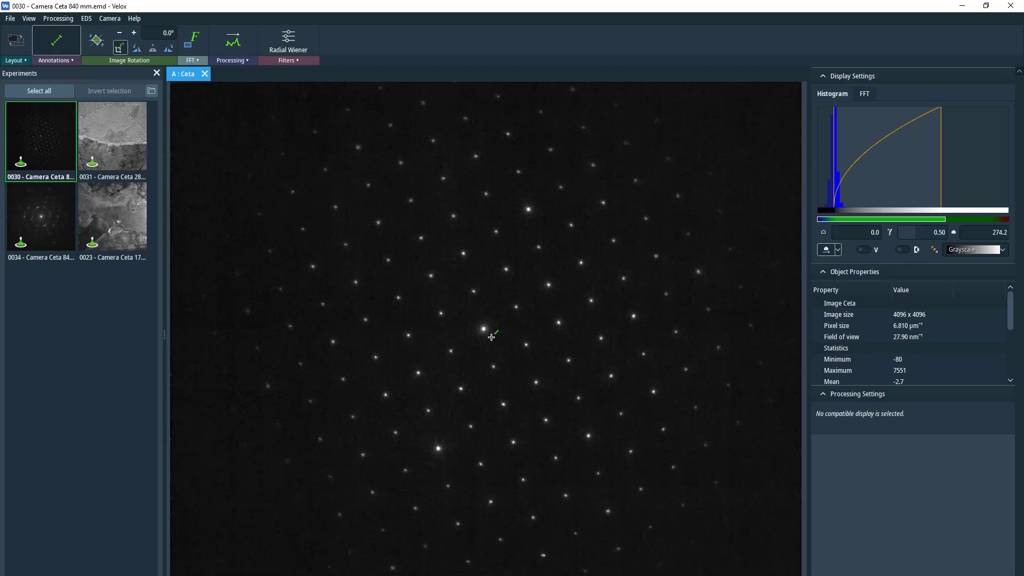
pyautogui.scroll(1, 491, 336)
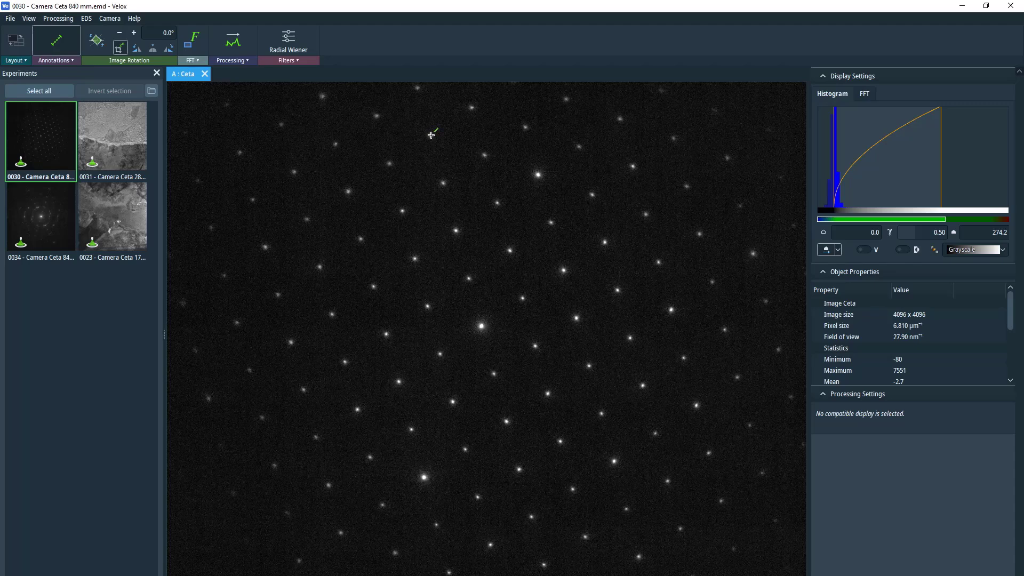
# Measure a 13.8 nm⁻¹ row of spots through the central beam, start end on a spot centre
pyautogui.moveTo(430, 135); pyautogui.dragTo(532, 517)
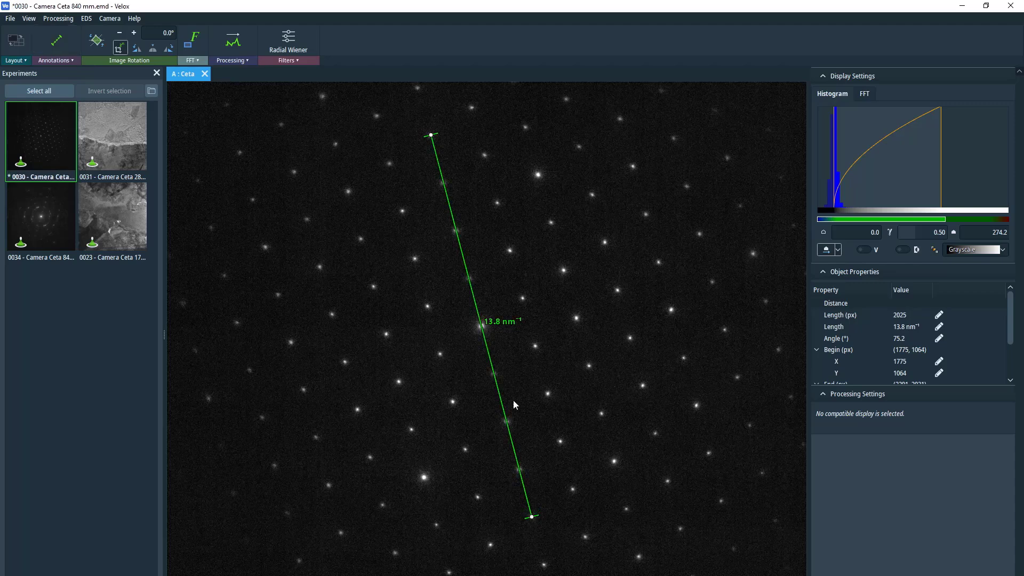
pyautogui.scroll(3, 425, 166)
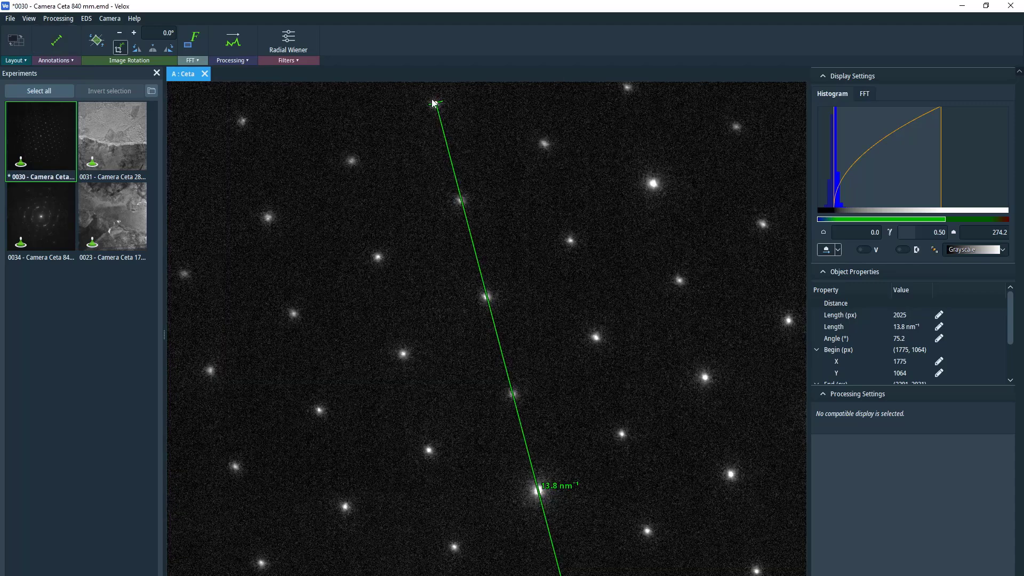
pyautogui.scroll(2, 435, 114)
pyautogui.scroll(1, 435, 114)
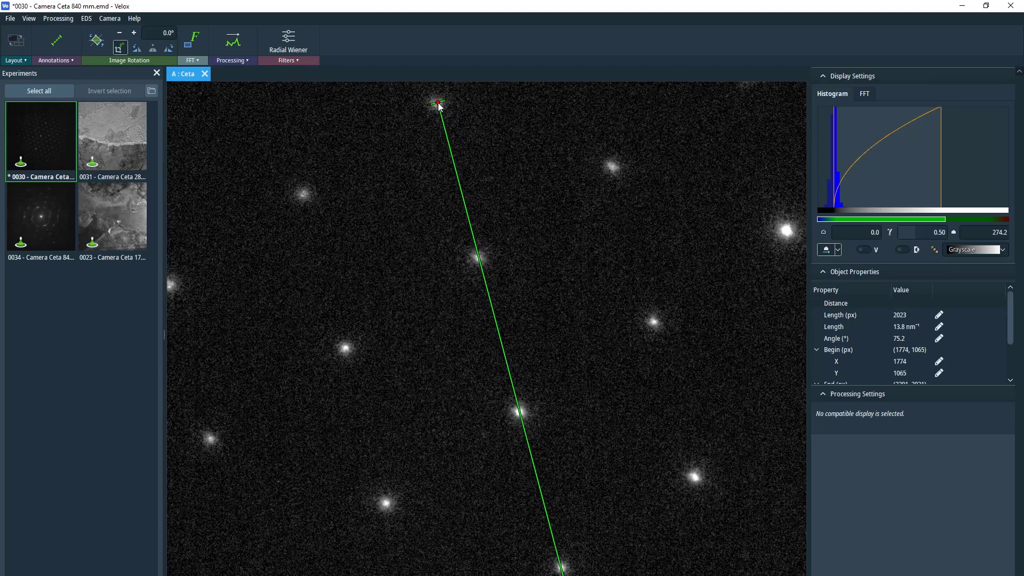
pyautogui.moveTo(438, 103); pyautogui.dragTo(439, 107)
pyautogui.click(596, 461)
pyautogui.scroll(-3, 610, 450)
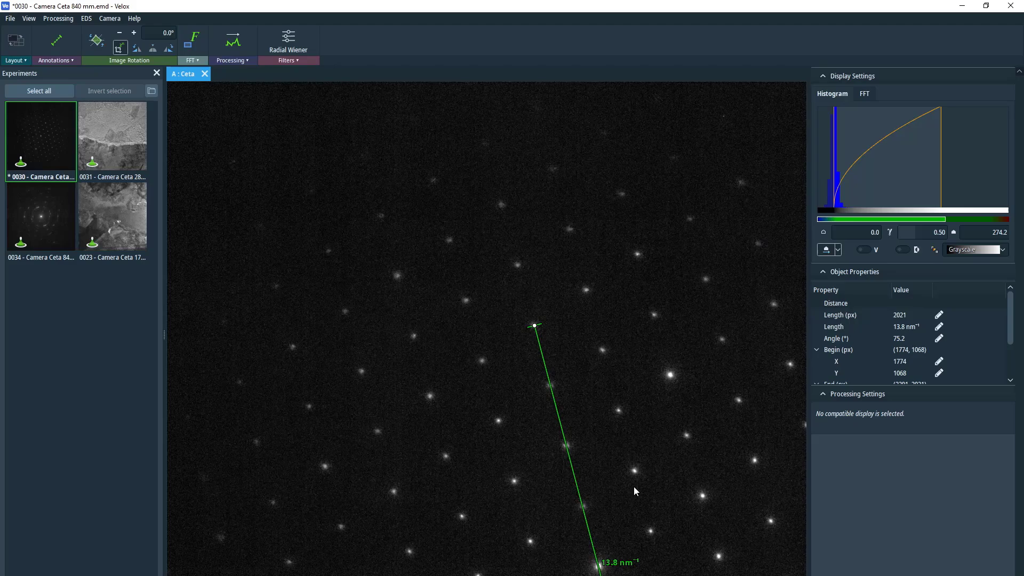
# Check the line's lower end sits on a spot centre and bring the whole line into view
pyautogui.moveTo(634, 485)
pyautogui.mouseDown()
pyautogui.moveTo(577, 240)
pyautogui.moveTo(571, 253)
pyautogui.mouseUp()
pyautogui.click(507, 399)
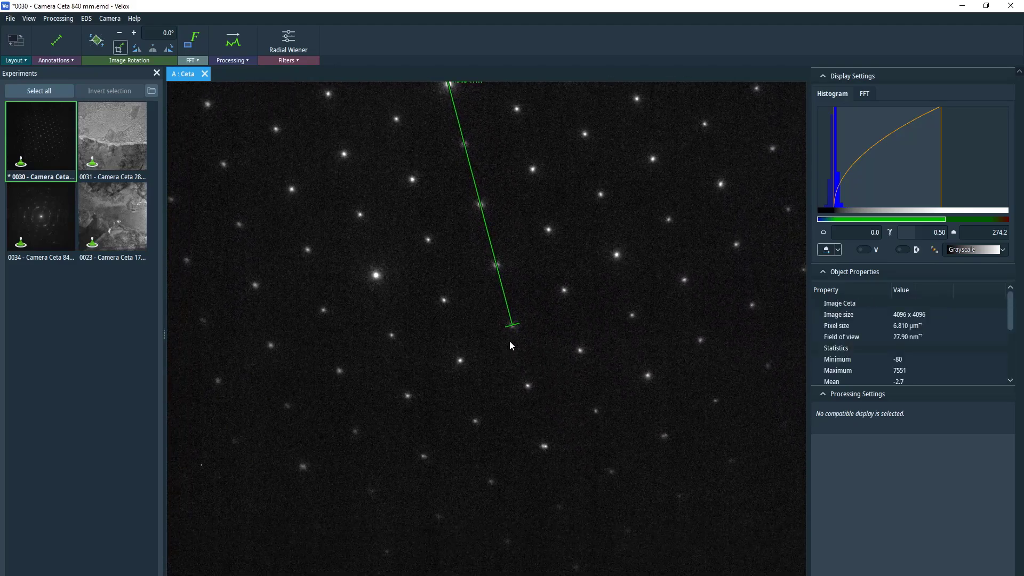
pyautogui.scroll(4, 529, 329)
pyautogui.scroll(2, 529, 329)
pyautogui.click(493, 273)
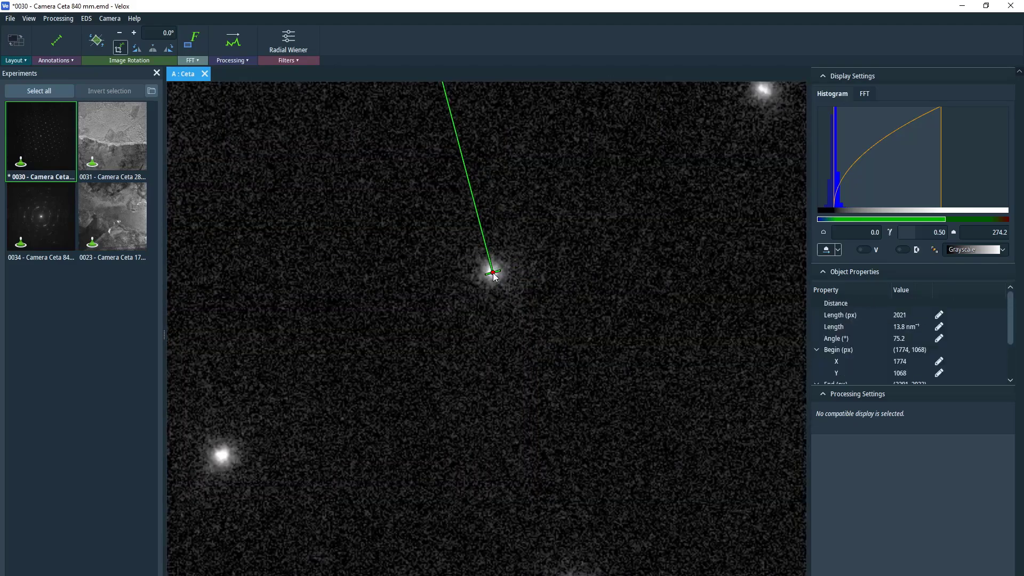
pyautogui.scroll(-5, 499, 301)
pyautogui.scroll(-2, 499, 306)
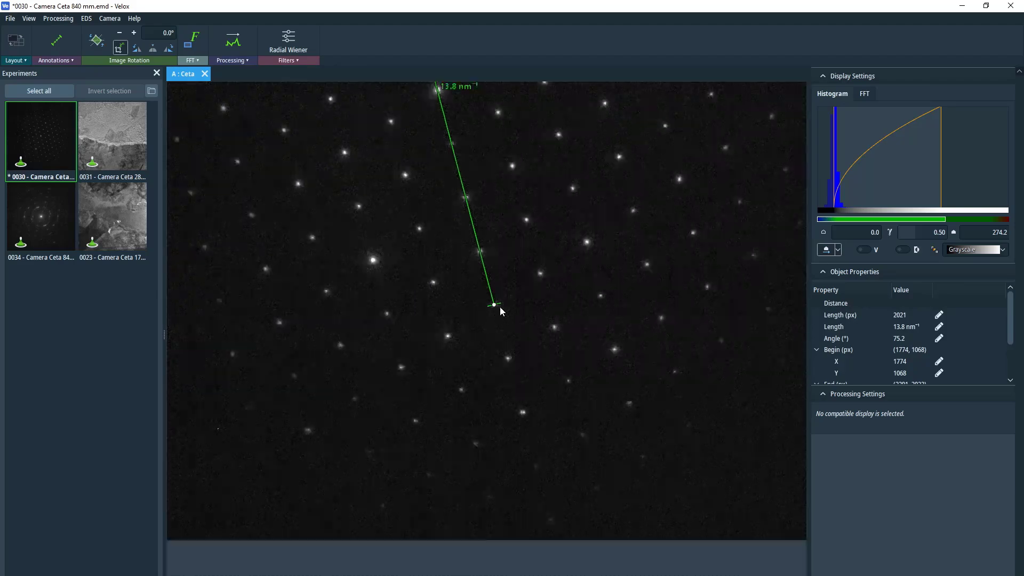
pyautogui.click(566, 290)
pyautogui.moveTo(566, 290); pyautogui.dragTo(620, 439)
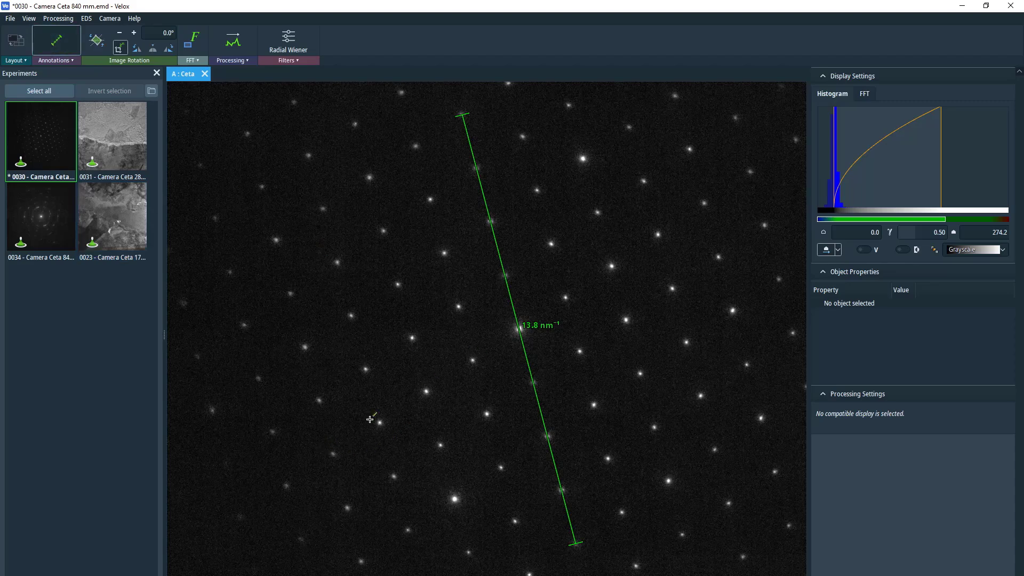
# Measure two more spot rows through the centre, 13.9 and 16.1 nm⁻¹
pyautogui.moveTo(330, 452); pyautogui.dragTo(712, 199)
pyautogui.scroll(5, 694, 196)
pyautogui.scroll(-5, 413, 425)
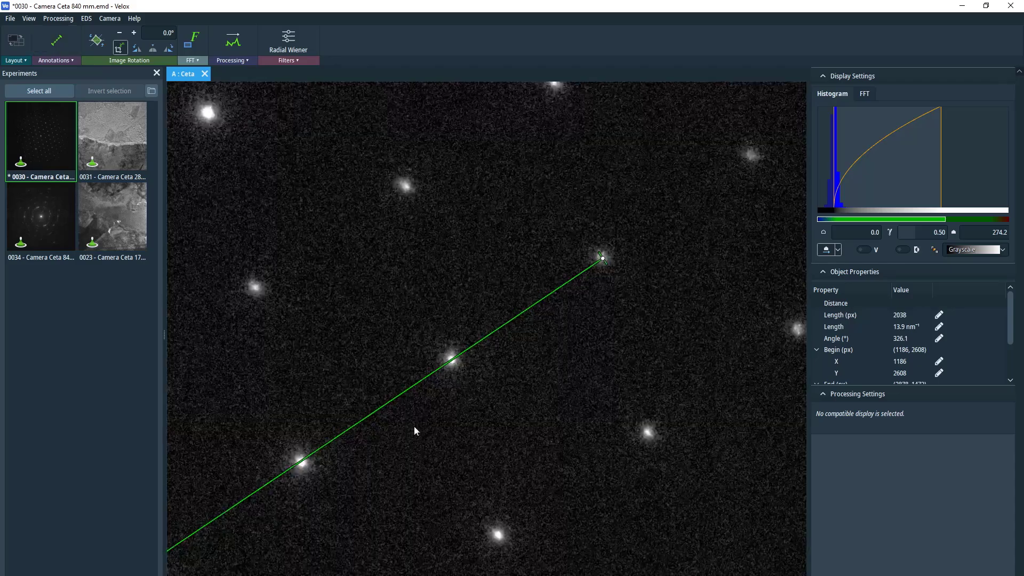
pyautogui.scroll(-3, 408, 391)
pyautogui.click(408, 390)
pyautogui.scroll(-4, 468, 389)
pyautogui.scroll(-3, 468, 389)
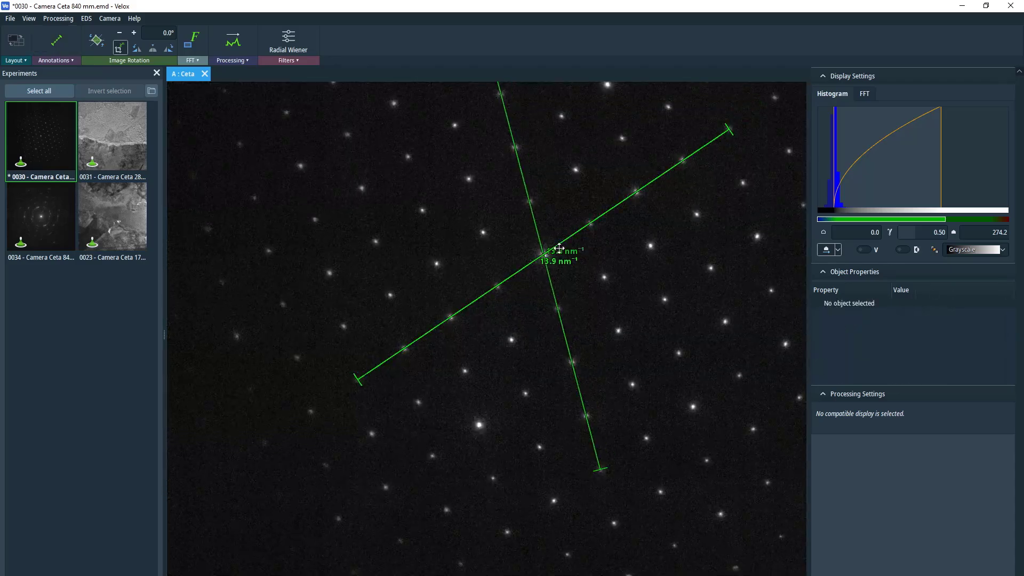
pyautogui.scroll(3, 562, 263)
pyautogui.scroll(-5, 562, 263)
pyautogui.scroll(5, 312, 218)
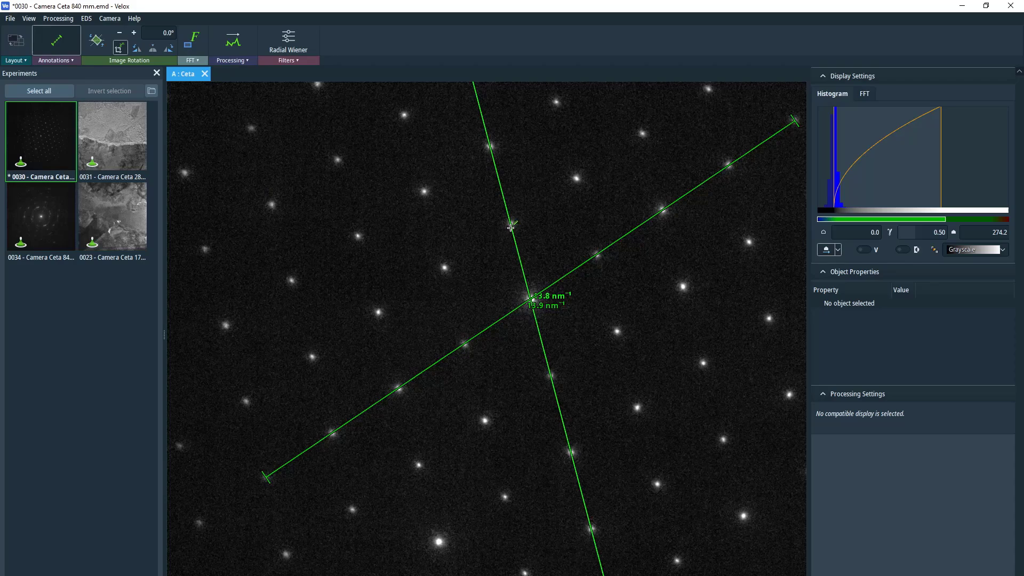
pyautogui.moveTo(184, 172); pyautogui.dragTo(565, 320)
pyautogui.scroll(-4, 513, 281)
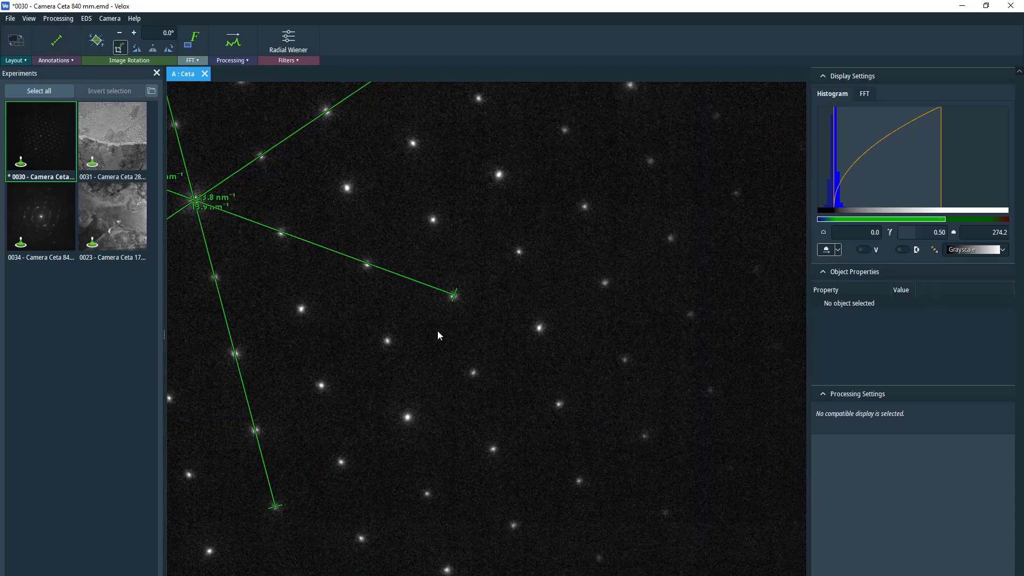
pyautogui.scroll(6, 361, 240)
pyautogui.scroll(-3, 308, 256)
pyautogui.scroll(-3, 308, 256)
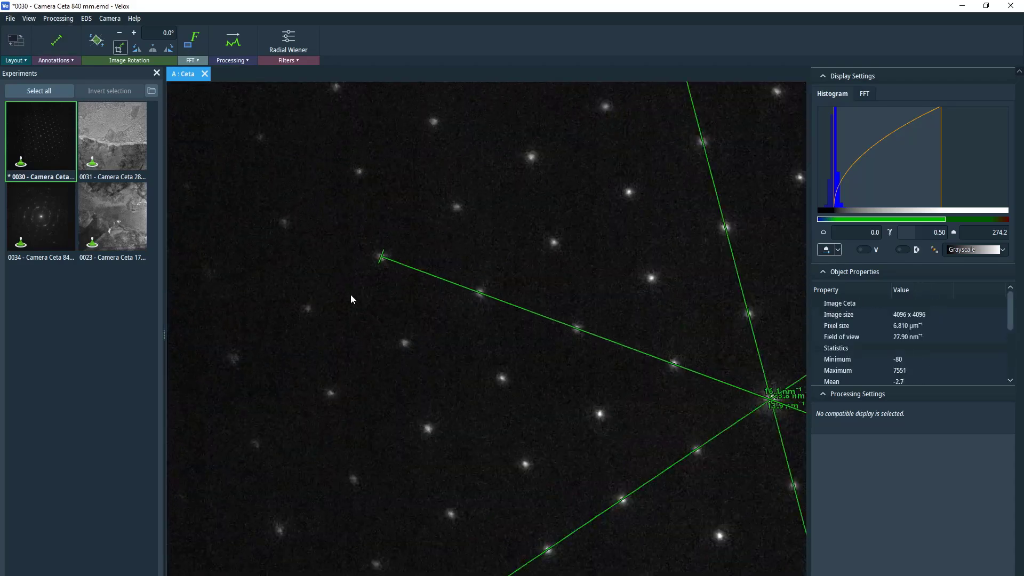
pyautogui.scroll(6, 352, 294)
pyautogui.scroll(-5, 437, 400)
pyautogui.scroll(1, 377, 261)
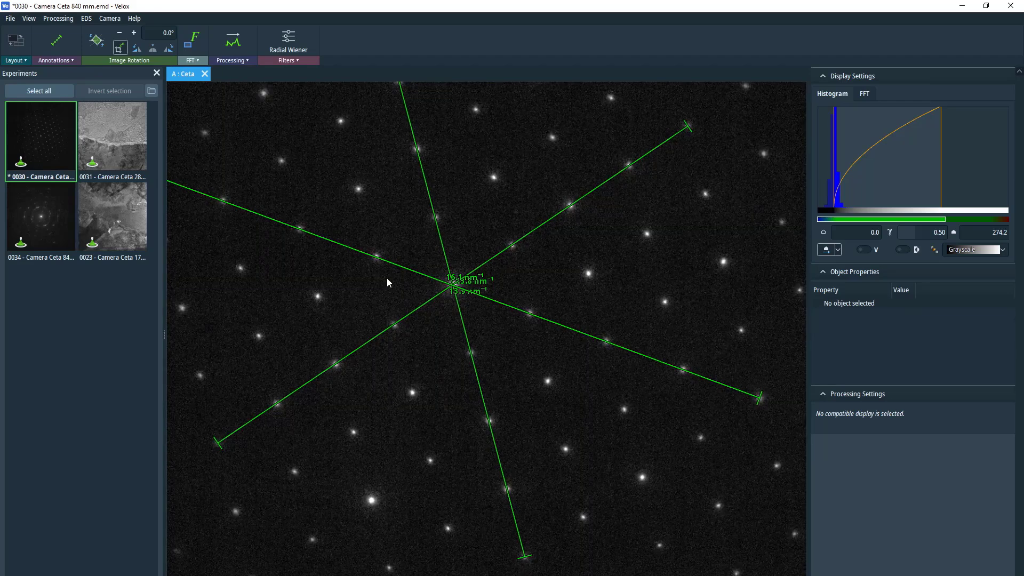
pyautogui.scroll(2, 376, 260)
# Select the first measurement line to edit its appearance in Object Properties
pyautogui.click(459, 240)
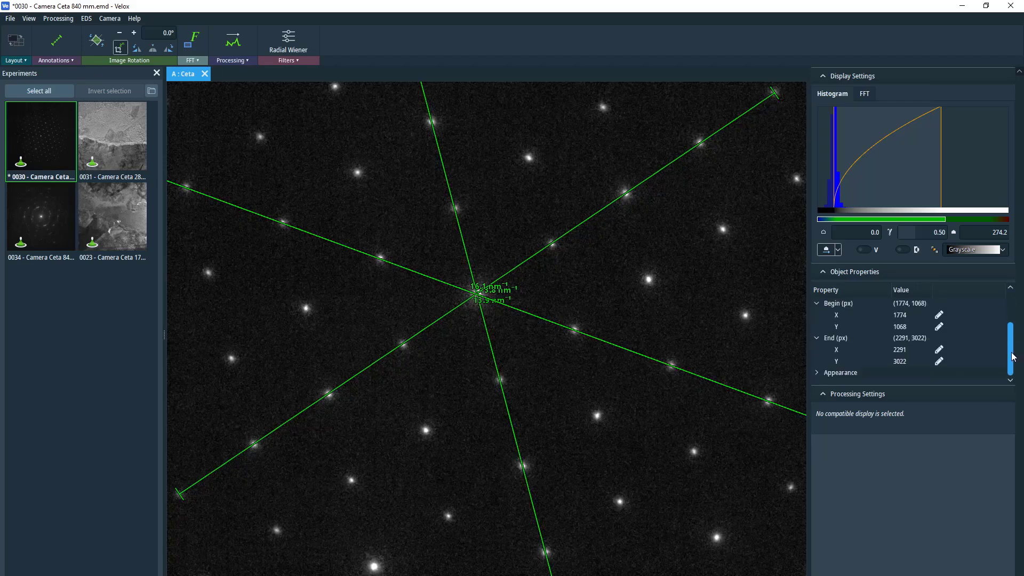
pyautogui.click(463, 221)
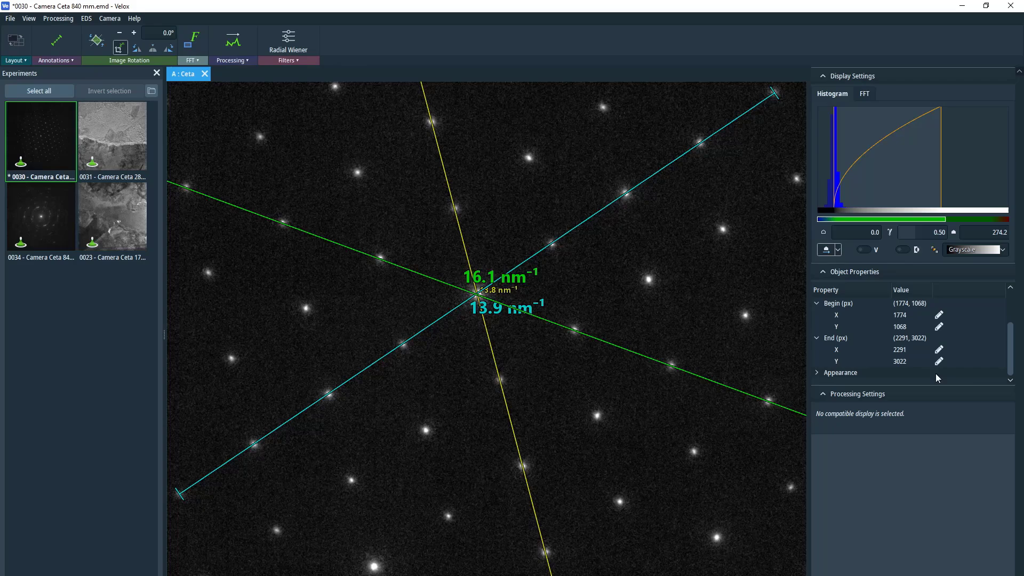
pyautogui.scroll(-2, 569, 443)
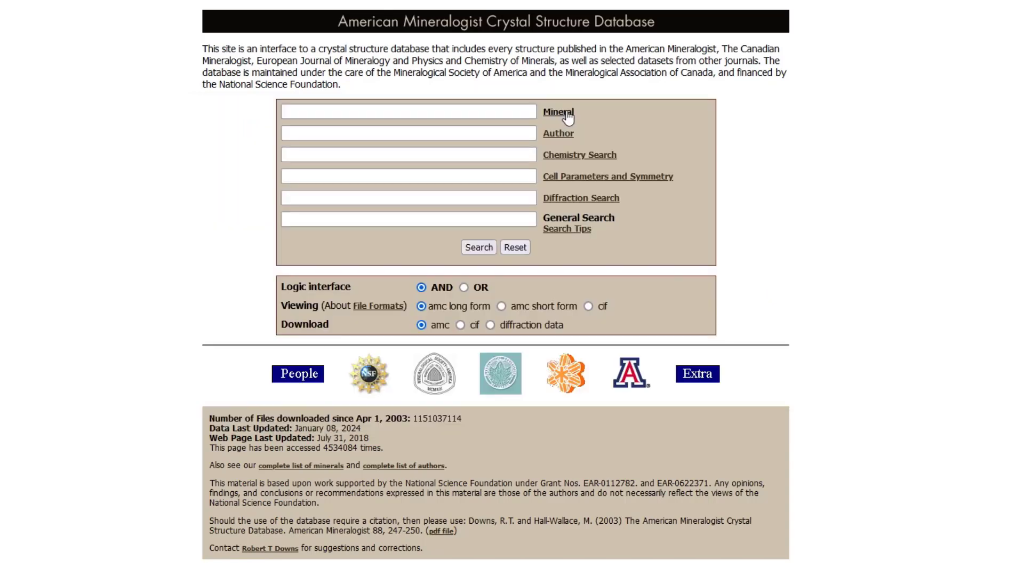
# Try a Chemistry Search with Fe and O, excluding other elements, then clear all selections
pyautogui.click(575, 160)
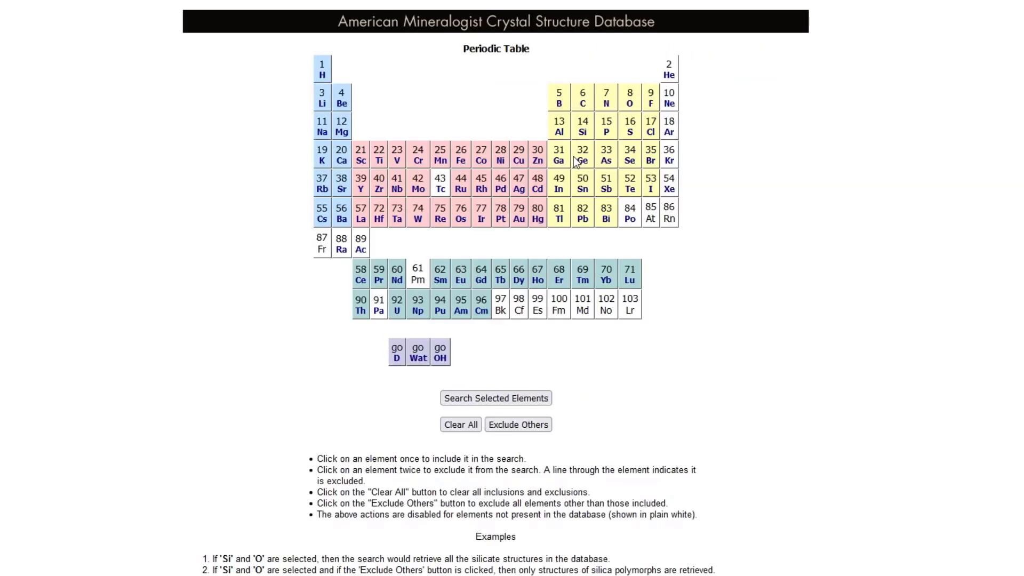
pyautogui.click(461, 156)
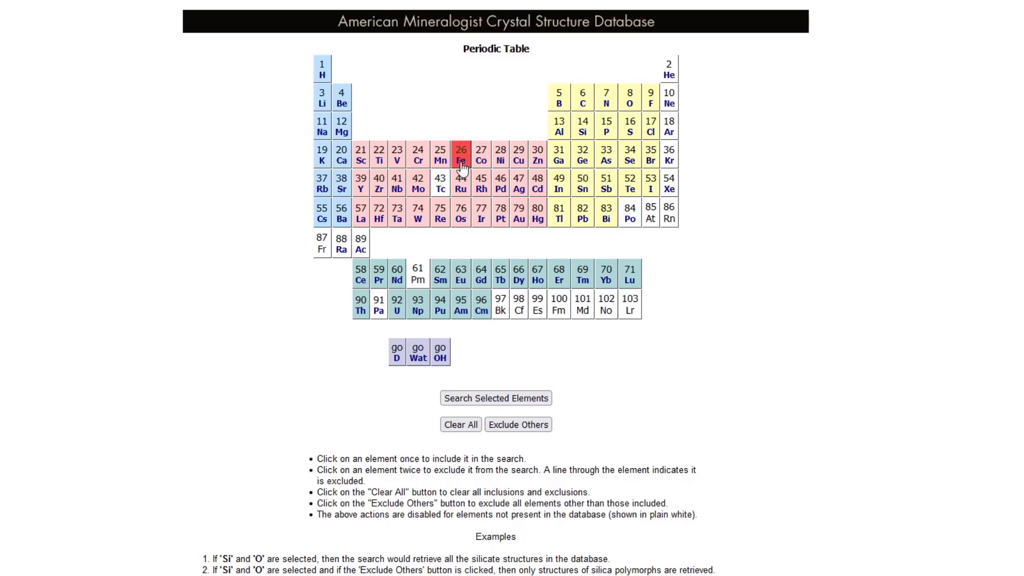
pyautogui.click(630, 100)
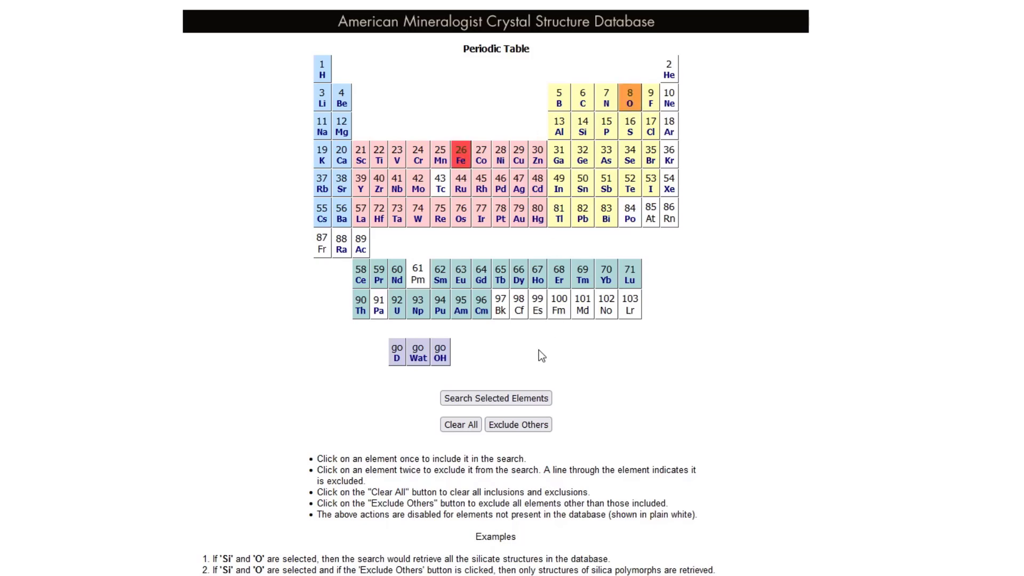
pyautogui.click(525, 429)
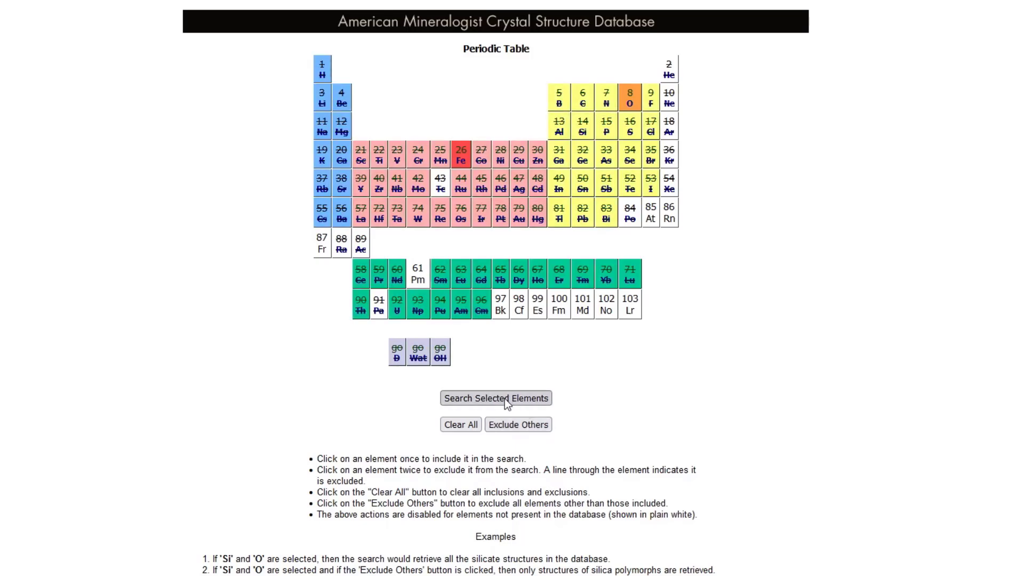
pyautogui.click(466, 426)
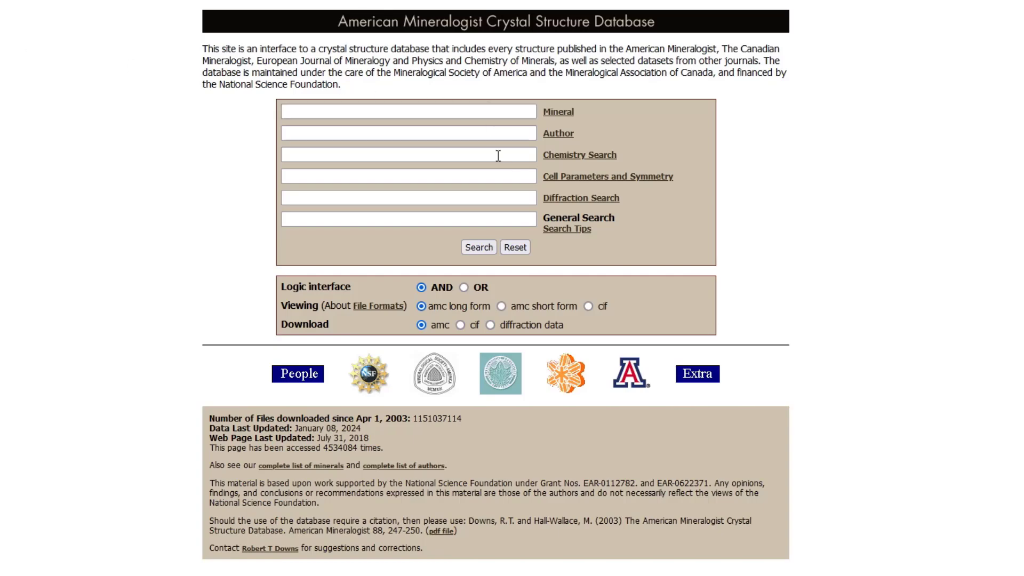
# In Diffraction Search, add a 4.74 d-spacing with 0.2 tolerance (4.54–4.94) to the list
pyautogui.click(558, 201)
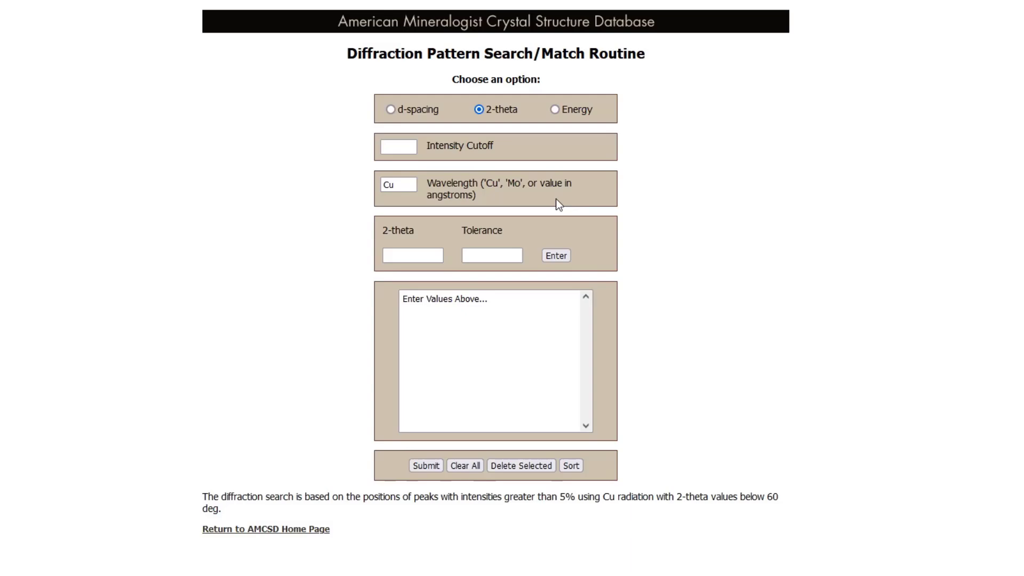
pyautogui.click(389, 110)
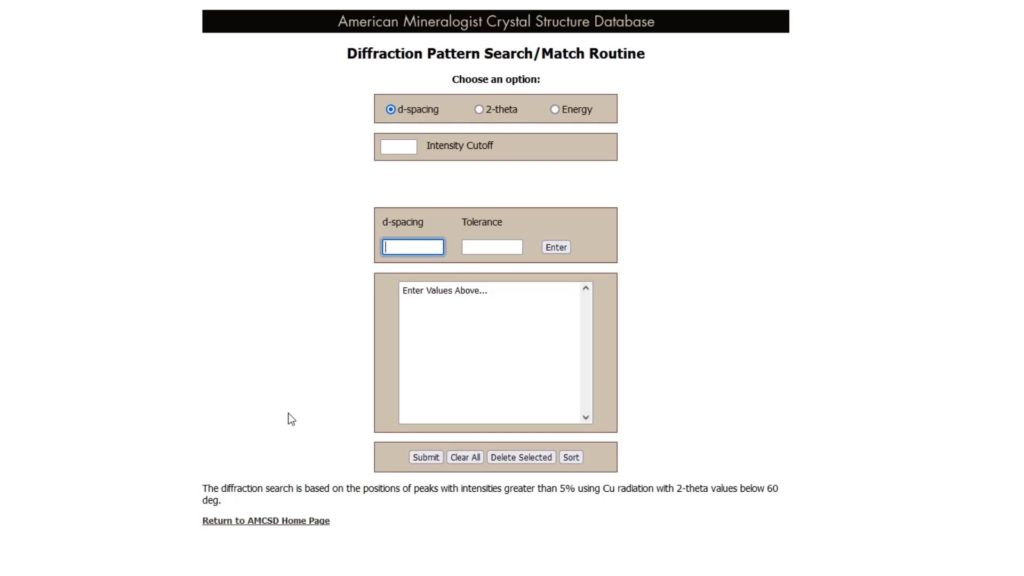
pyautogui.write('4.74')
pyautogui.click(482, 248)
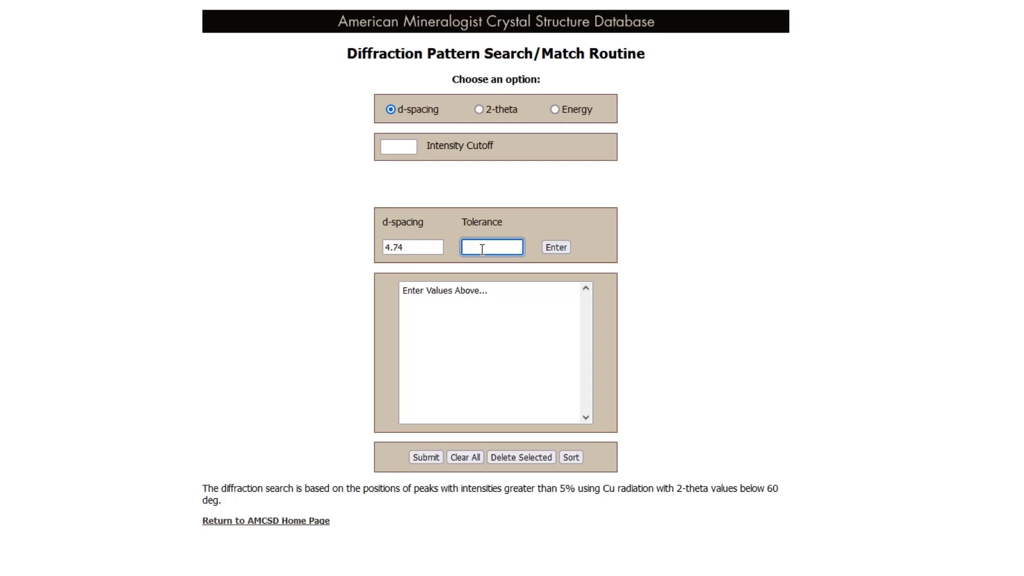
pyautogui.write('0.')
pyautogui.write('2')
pyautogui.click(549, 247)
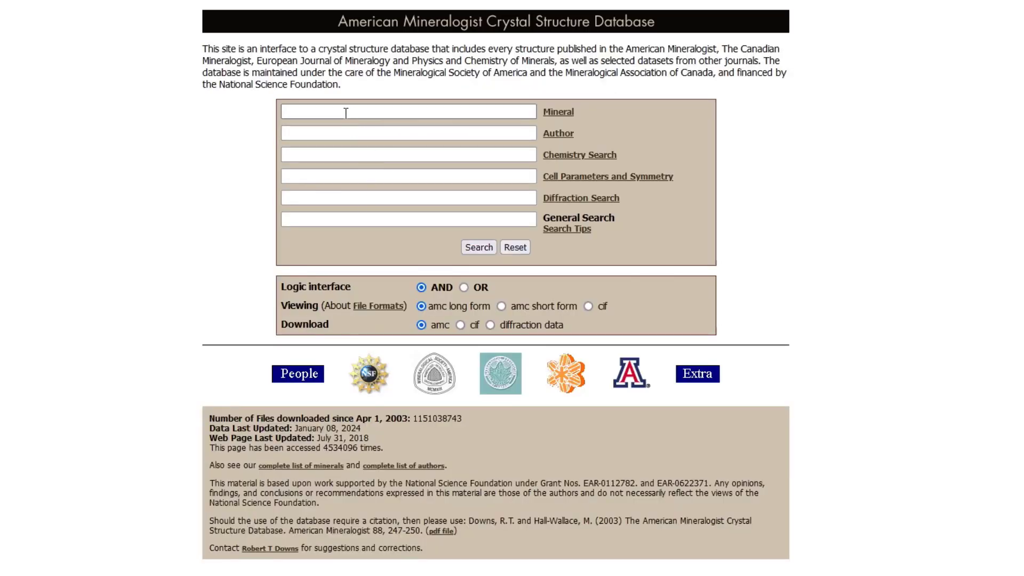
# Search the mineral magnetite and note the 85 matching records
pyautogui.click(346, 112)
pyautogui.write('magnetite')
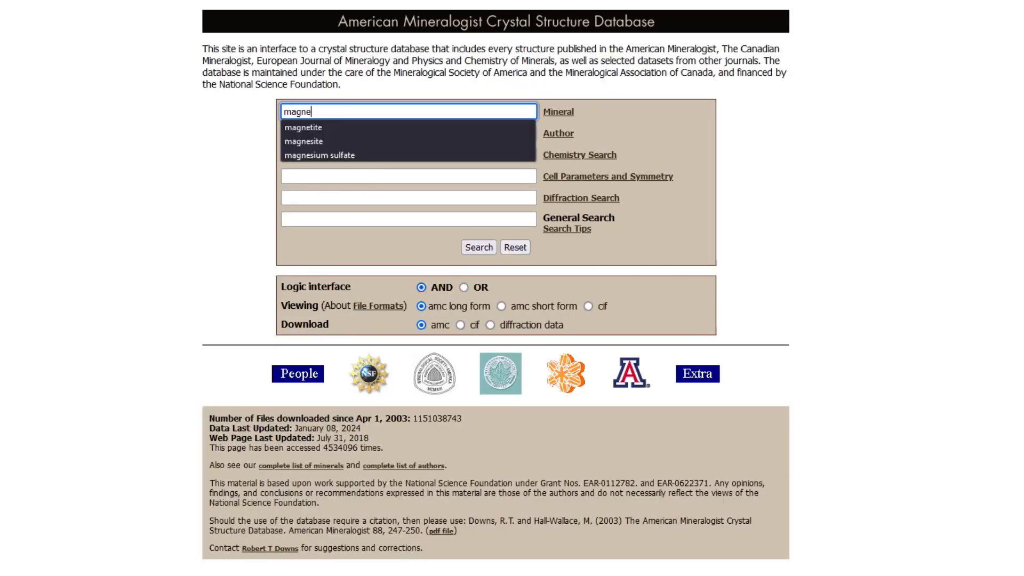
pyautogui.click(313, 126)
pyautogui.click(477, 248)
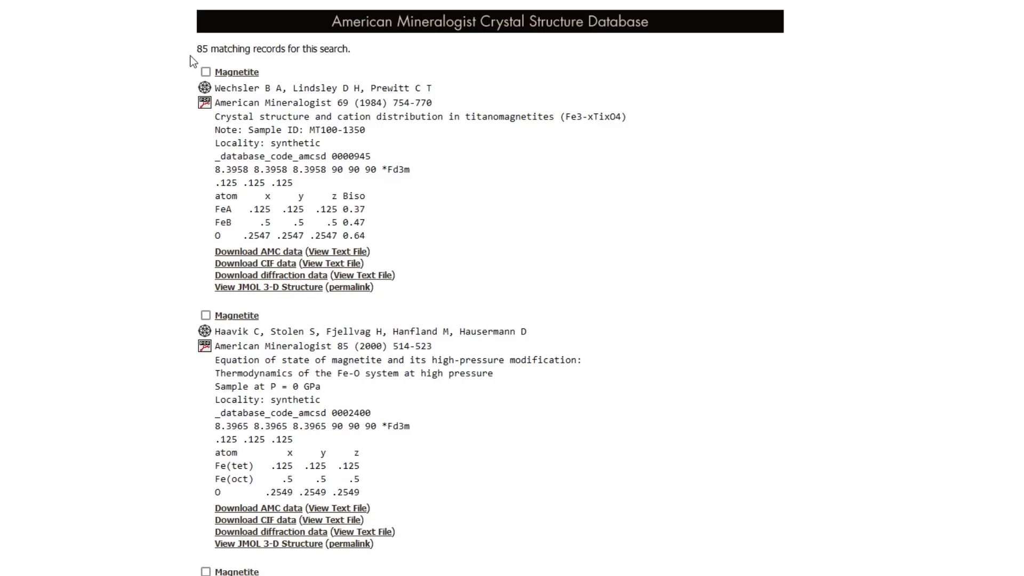
pyautogui.moveTo(196, 49); pyautogui.dragTo(254, 48)
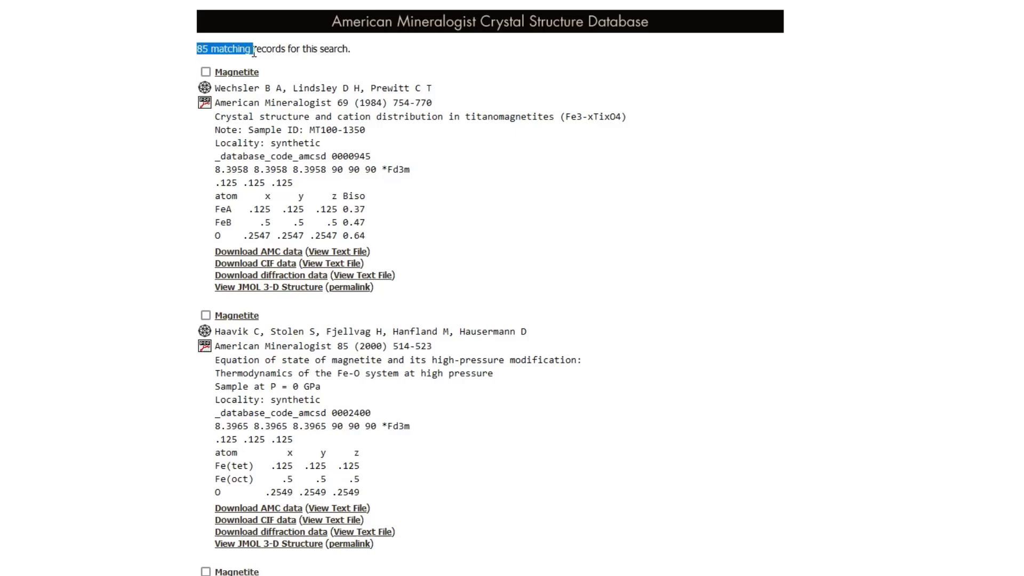
pyautogui.click(498, 226)
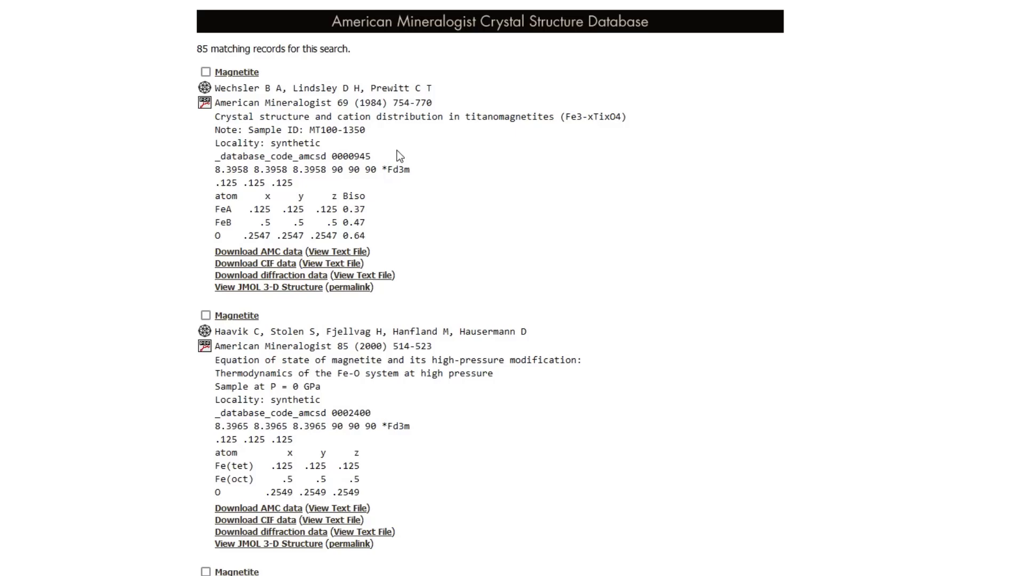
# Review the first records' titanomagnetite composition, high-pressure title, 0 GPa pressure and synthetic locality
pyautogui.moveTo(464, 116); pyautogui.dragTo(670, 126)
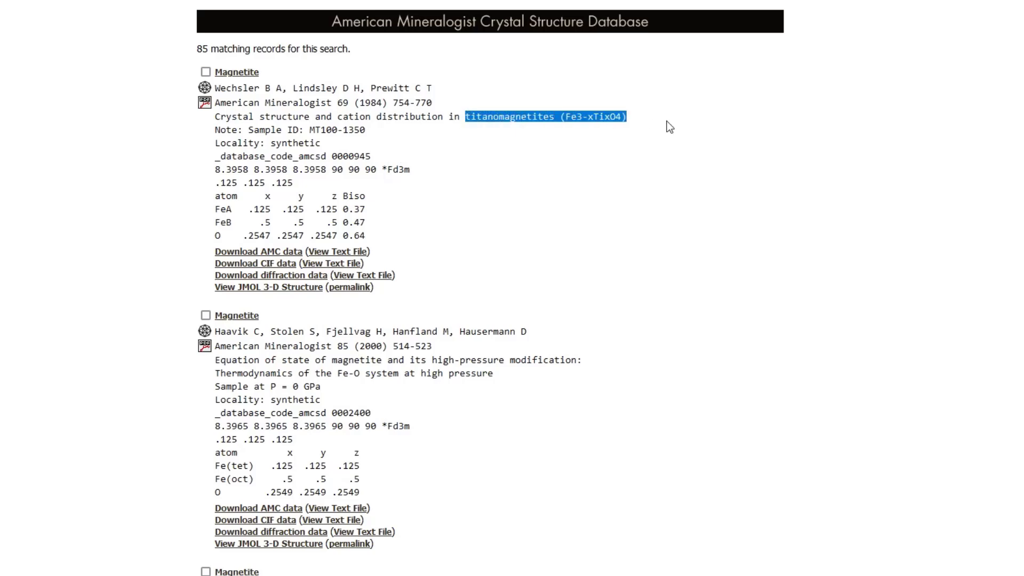
pyautogui.click(466, 211)
pyautogui.scroll(-2, 467, 208)
pyautogui.scroll(-2, 463, 209)
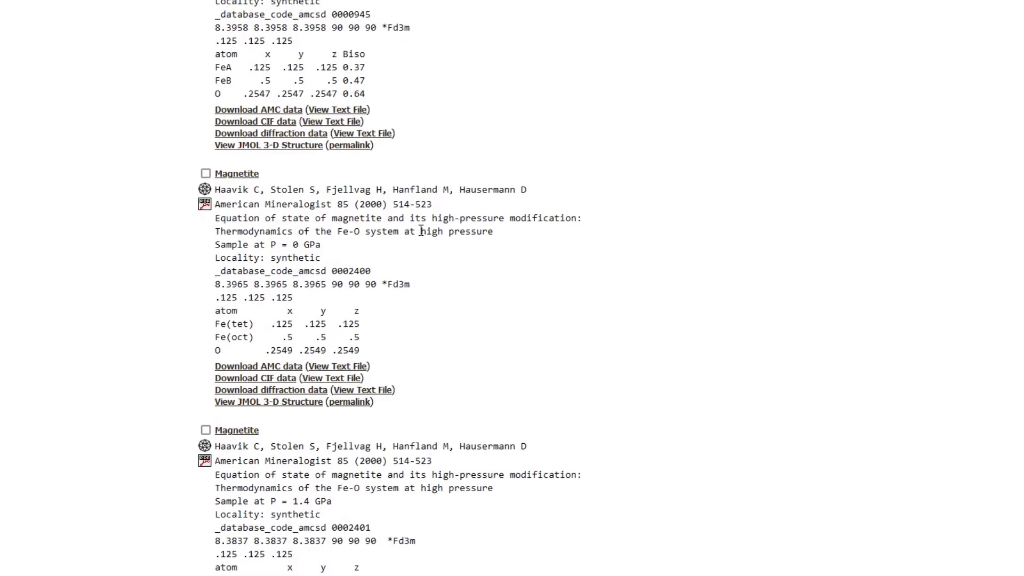
pyautogui.moveTo(422, 231); pyautogui.dragTo(502, 238)
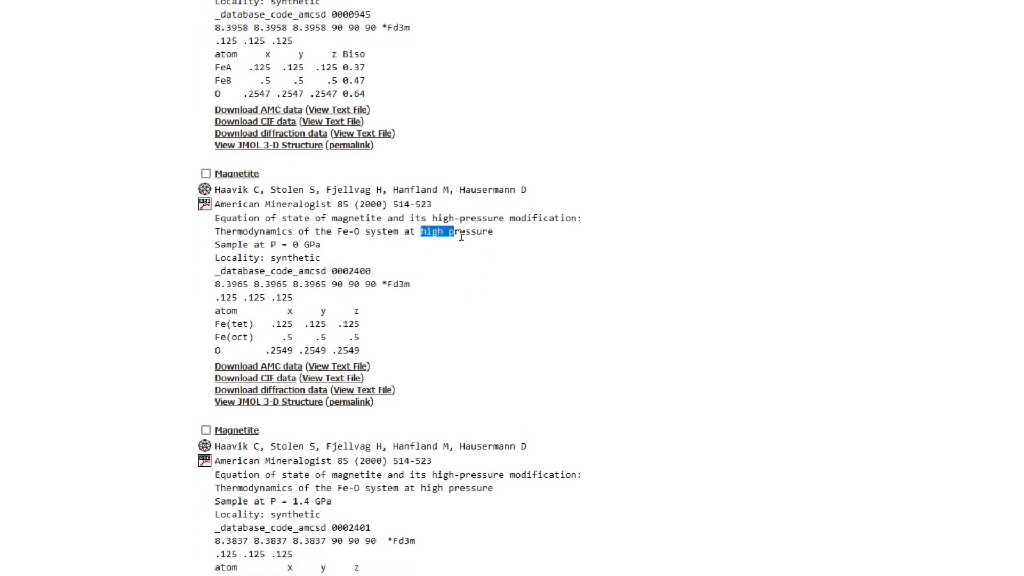
pyautogui.click(500, 278)
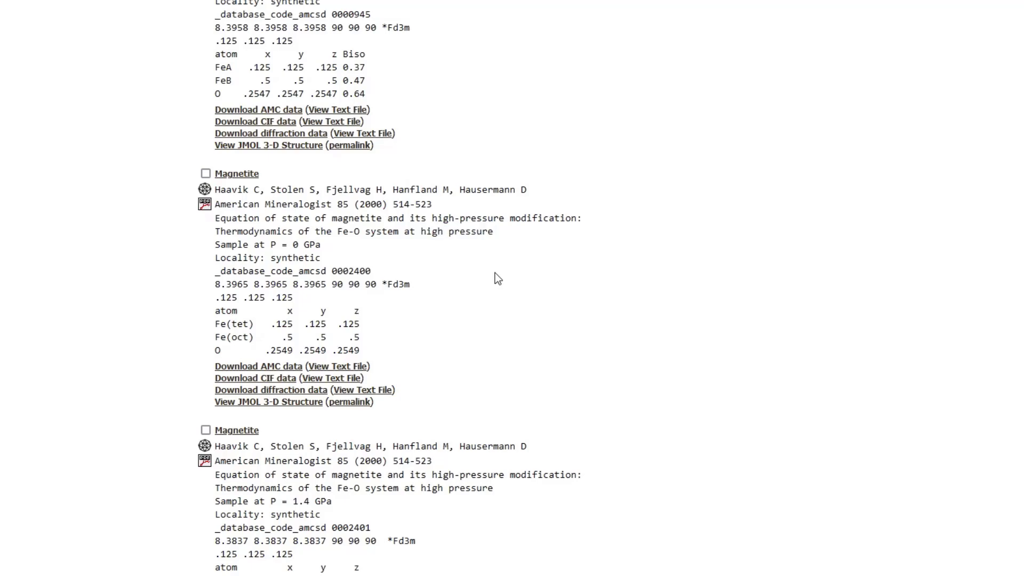
pyautogui.doubleClick(296, 244)
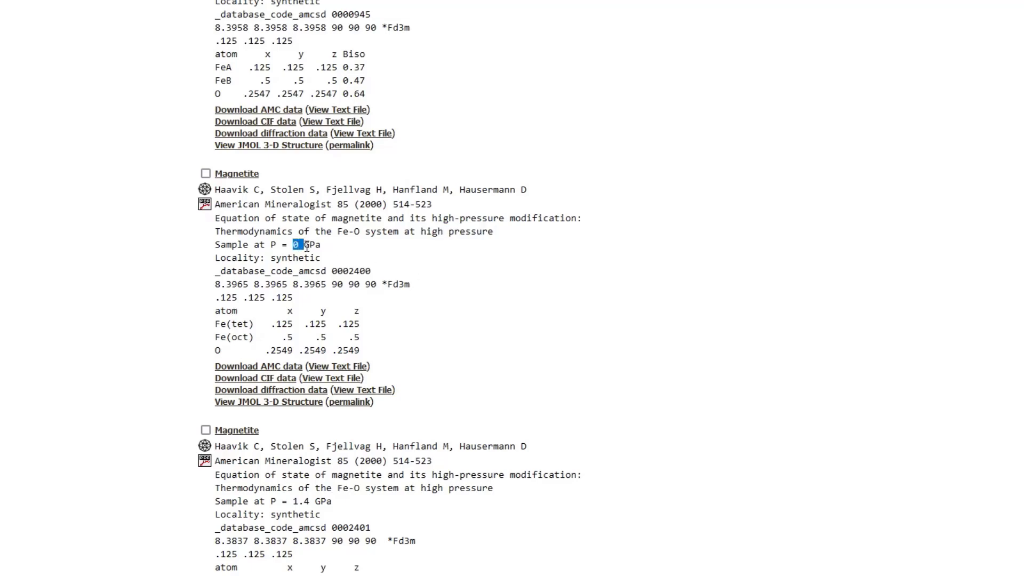
pyautogui.click(436, 264)
pyautogui.moveTo(271, 258); pyautogui.dragTo(349, 259)
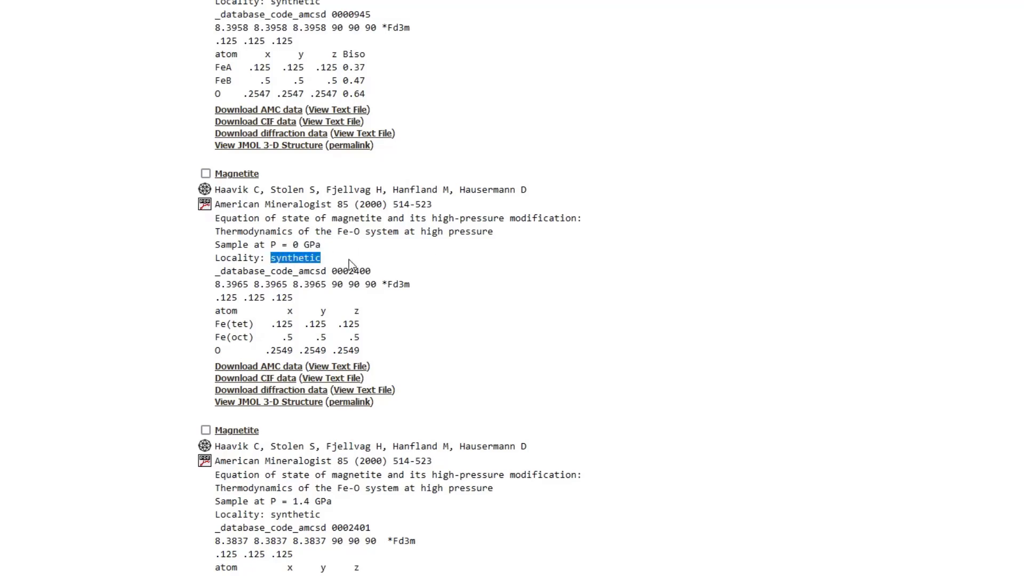
# View the JMOL 3-D structure of the 0 GPa synthetic magnetite record
pyautogui.click(575, 296)
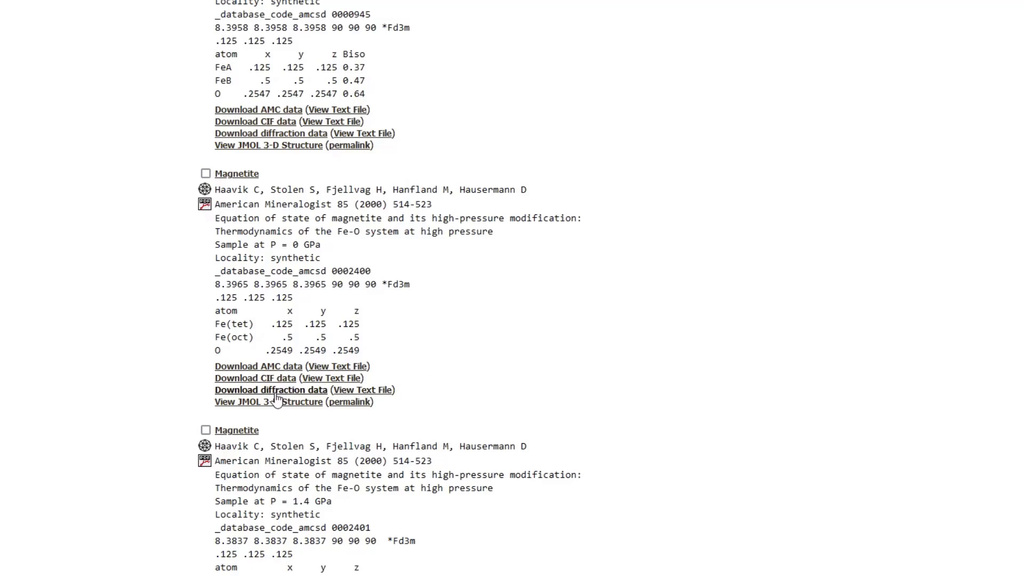
pyautogui.click(239, 403)
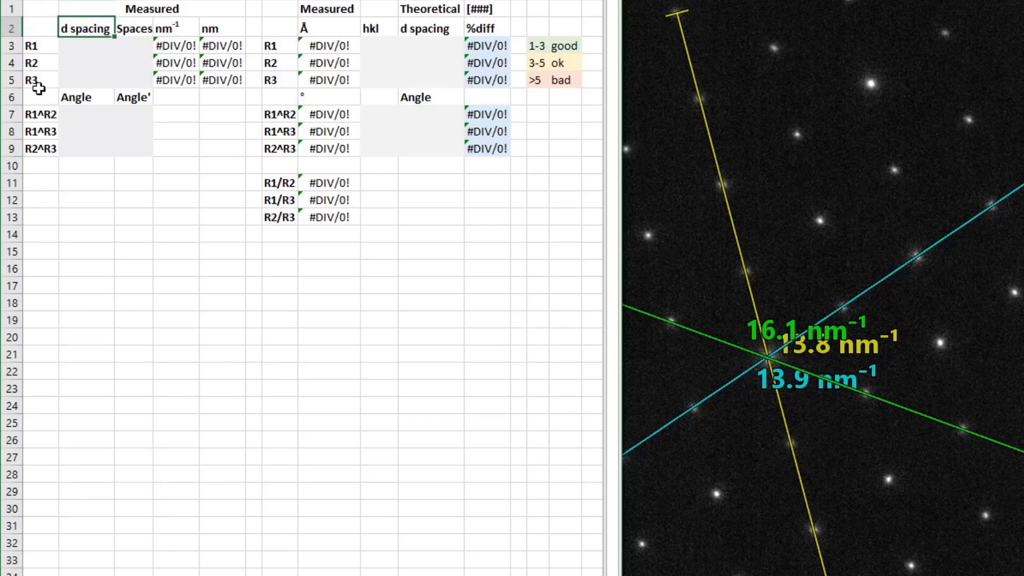
# Enter R1–R3 as 13.8, 13.9, 16.1 over 8 spaces each, giving 5.797, 5.755 and 4.969 Å
pyautogui.click(71, 47)
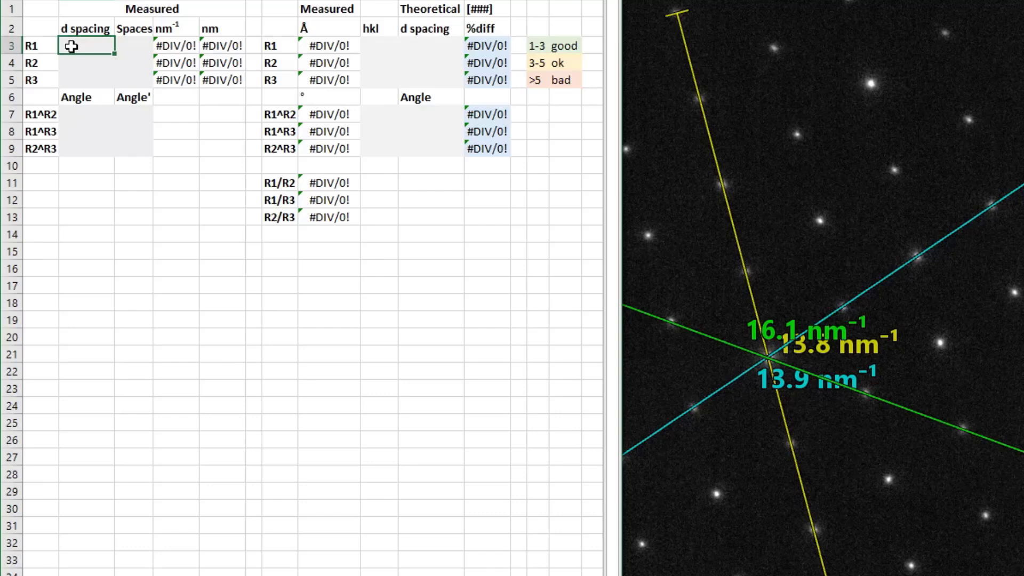
pyautogui.write('13.8')
pyautogui.press('Tab')
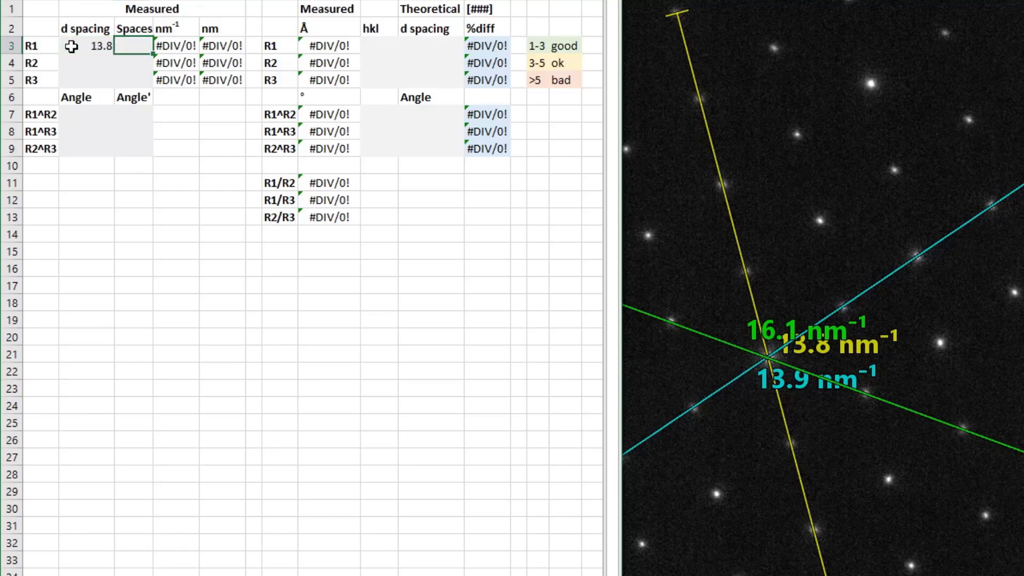
pyautogui.write('8')
pyautogui.press('Return')
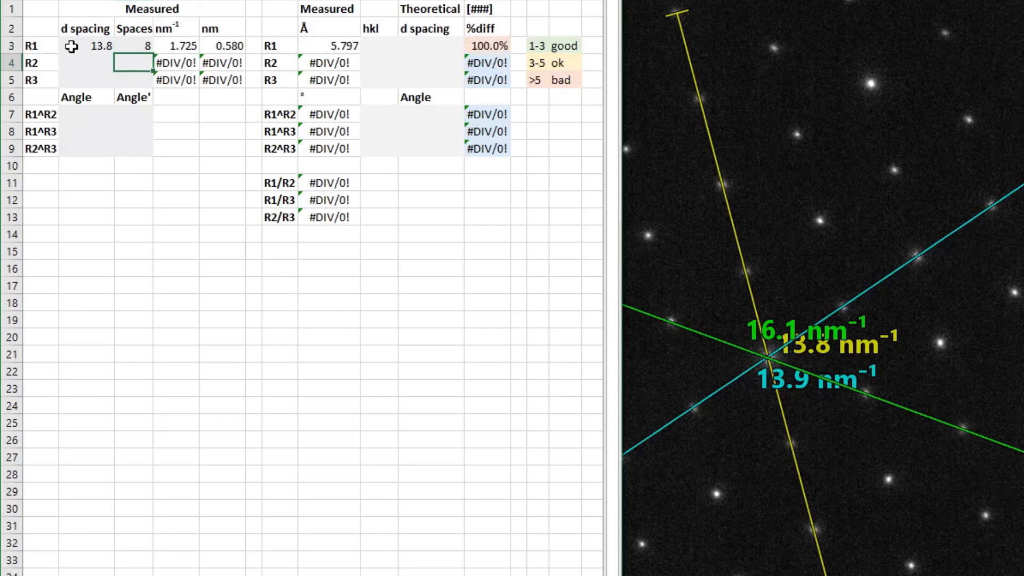
pyautogui.press('Left')
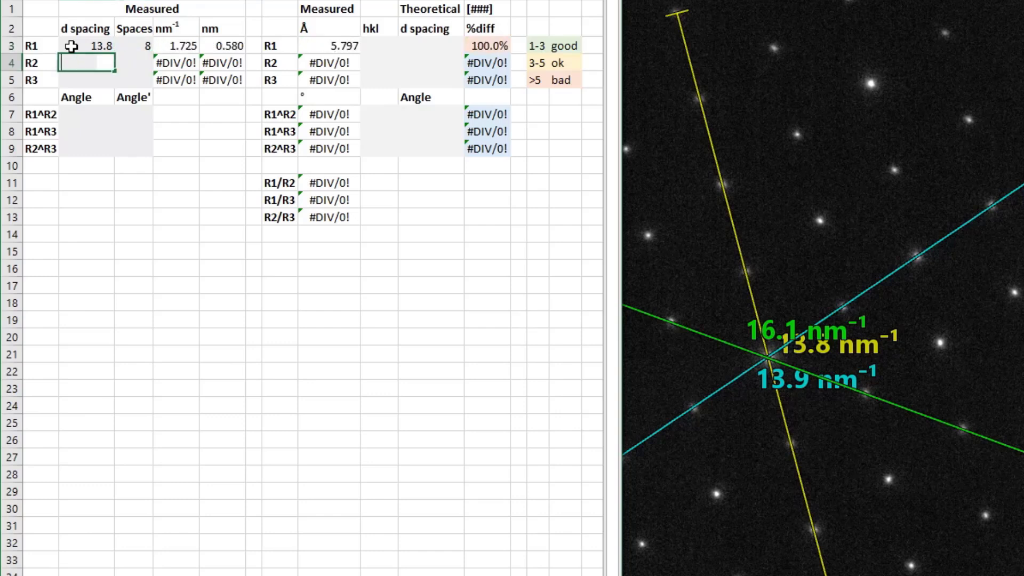
pyautogui.write('13.9')
pyautogui.press('Tab')
pyautogui.write('8')
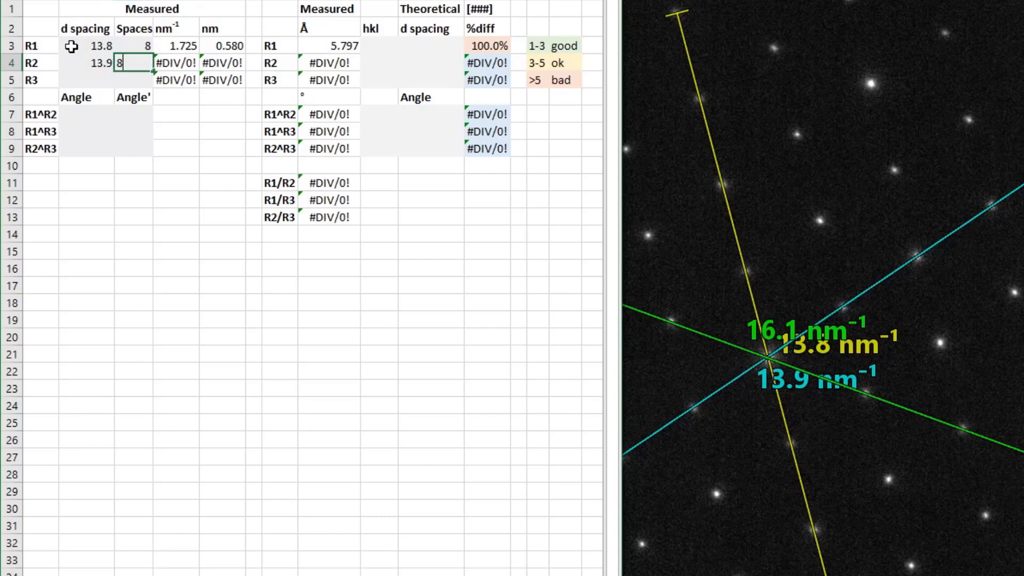
pyautogui.press('Return')
pyautogui.press('Left')
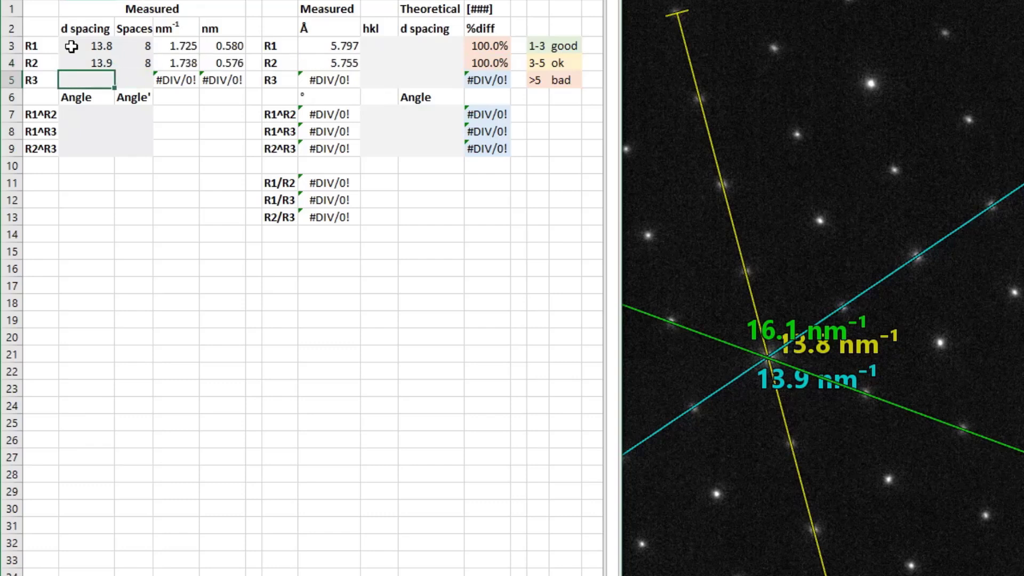
pyautogui.write('16.1')
pyautogui.hotkey('ctrl', 'Return')
pyautogui.press('Tab')
pyautogui.write('8')
pyautogui.press('Return')
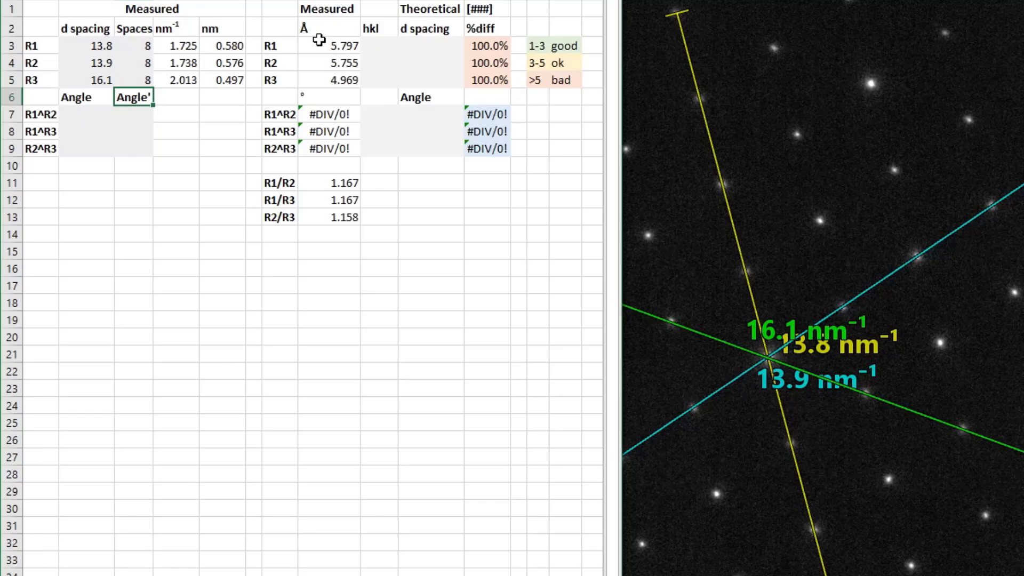
pyautogui.moveTo(320, 45); pyautogui.dragTo(316, 84)
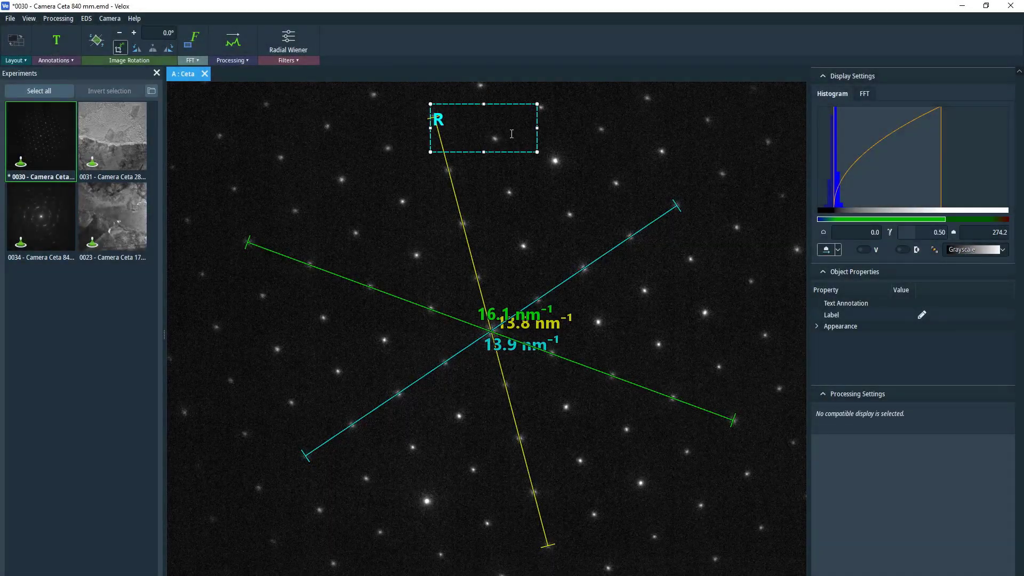
pyautogui.write('1')
# Place the R1 label at the yellow line's end, set its Red value to 255 and fit its box
pyautogui.moveTo(499, 103); pyautogui.dragTo(510, 101)
pyautogui.click(817, 325)
pyautogui.scroll(-3, 904, 352)
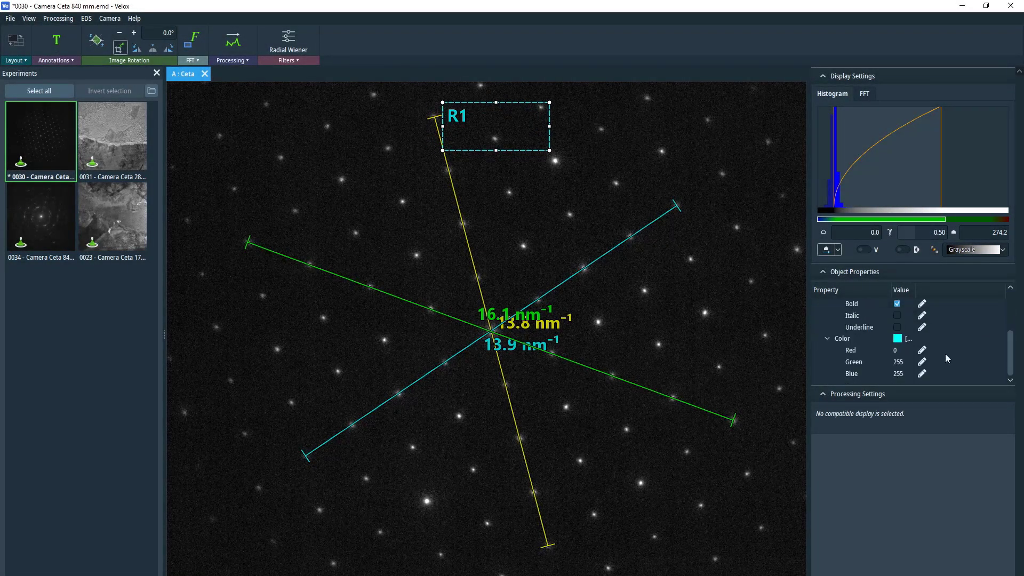
pyautogui.click(898, 350)
pyautogui.write('255')
pyautogui.press('Return')
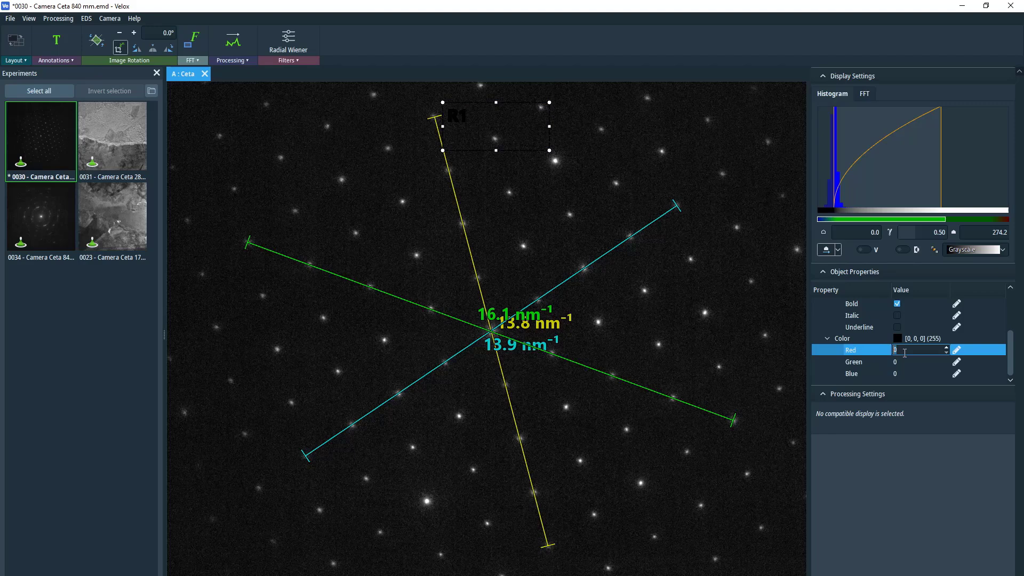
pyautogui.click(898, 374)
pyautogui.moveTo(549, 150)
pyautogui.mouseDown()
pyautogui.moveTo(488, 128)
pyautogui.moveTo(354, 488)
pyautogui.mouseUp()
# Duplicate the label twice as R2 and R3 and move them to the other line ends
pyautogui.hotkey('ctrl', 'c')
pyautogui.hotkey('ctrl', 'v')
pyautogui.press('BackSpace')
pyautogui.write('2')
pyautogui.hotkey('ctrl', 'v')
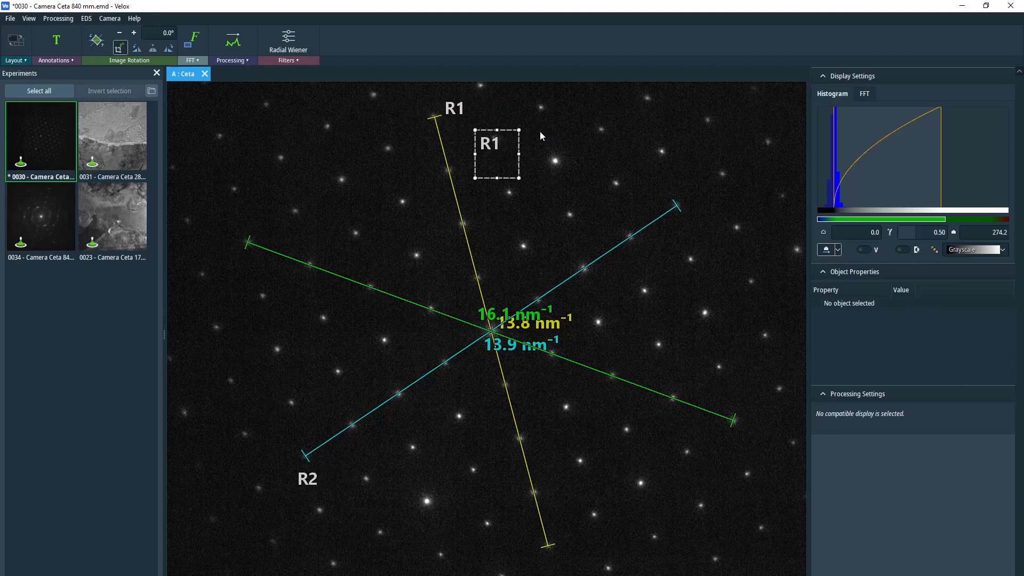
pyautogui.moveTo(496, 152); pyautogui.dragTo(232, 245)
pyautogui.press('BackSpace')
pyautogui.write('3')
pyautogui.click(297, 269)
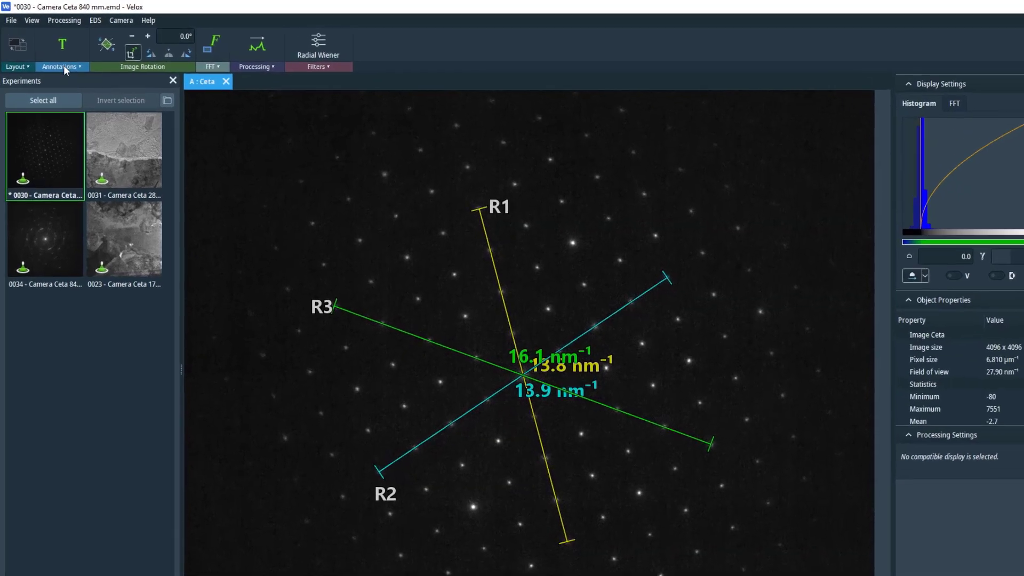
pyautogui.click(54, 61)
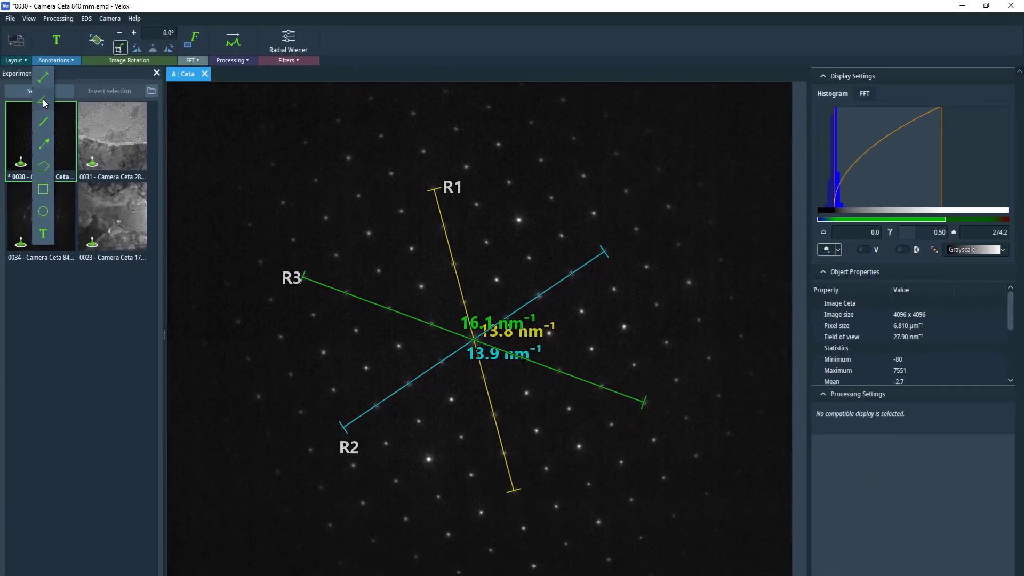
# Measure the R1–R3 angle with the Angle tool and record 54.7 in the R1^R3 cell
pyautogui.click(51, 116)
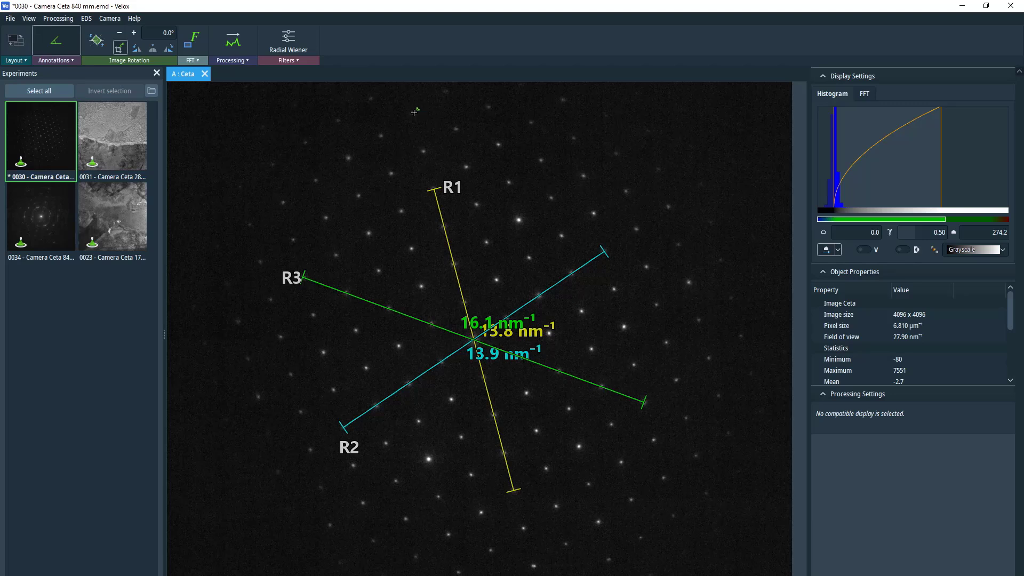
pyautogui.moveTo(416, 111); pyautogui.dragTo(475, 336)
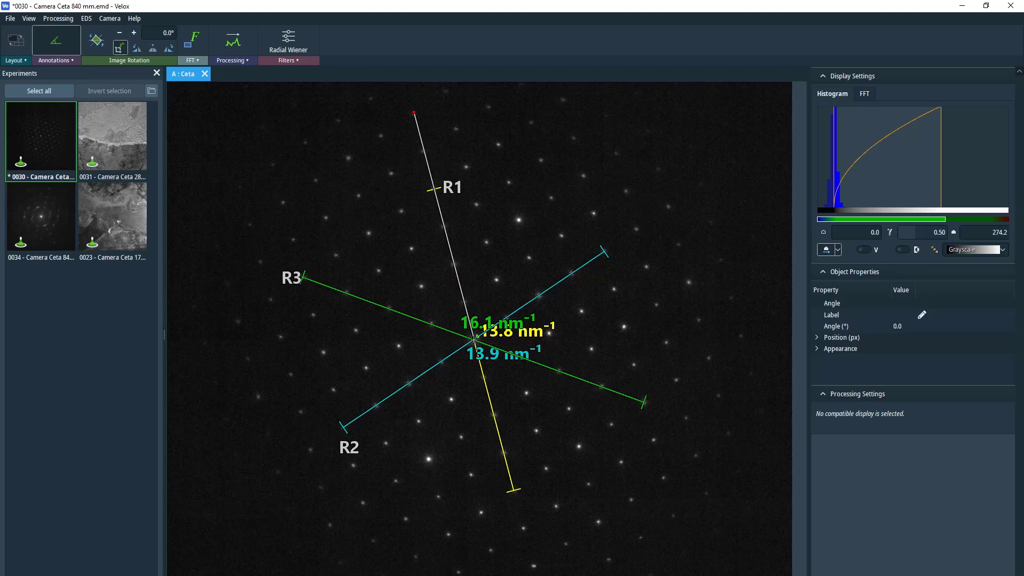
pyautogui.click(475, 336)
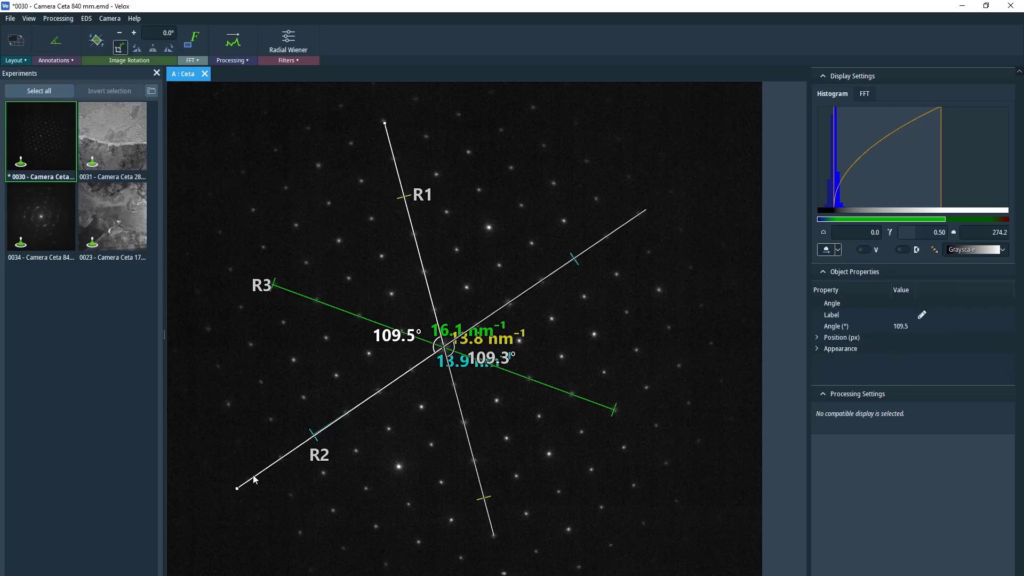
pyautogui.moveTo(238, 486); pyautogui.dragTo(197, 257)
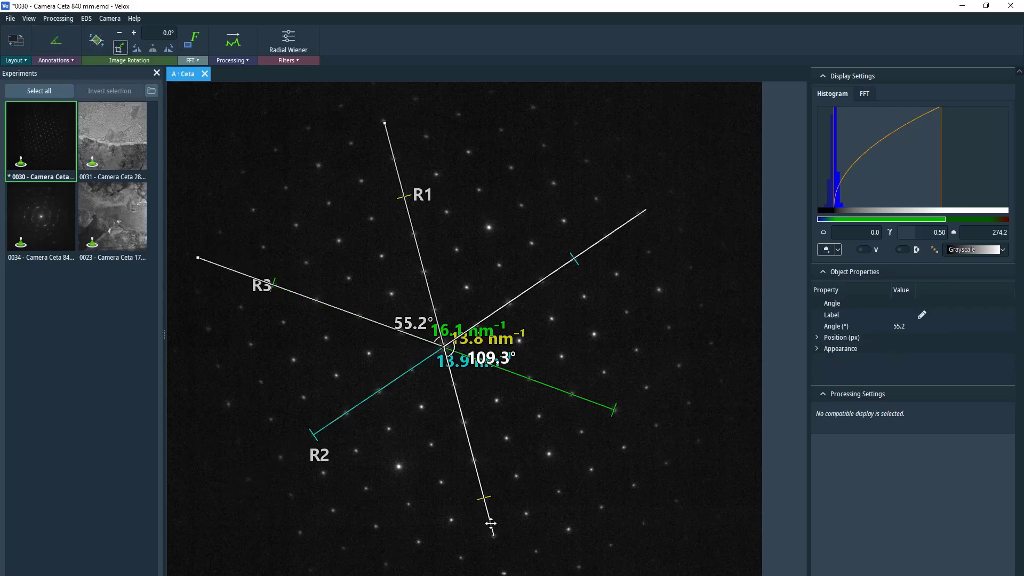
pyautogui.moveTo(644, 212); pyautogui.dragTo(683, 435)
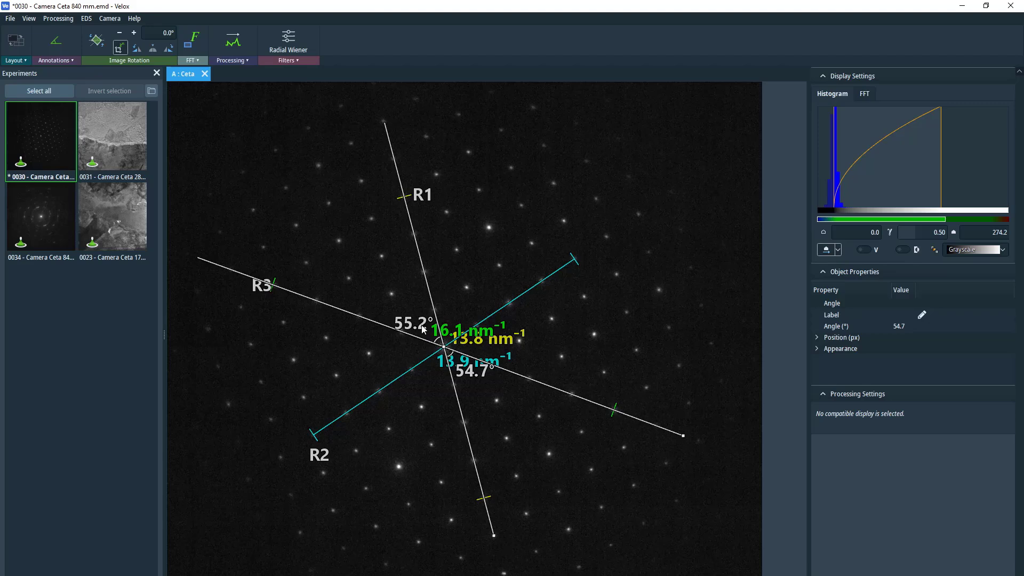
pyautogui.click(245, 570)
pyautogui.click(83, 199)
pyautogui.write('54.7')
pyautogui.press('Return')
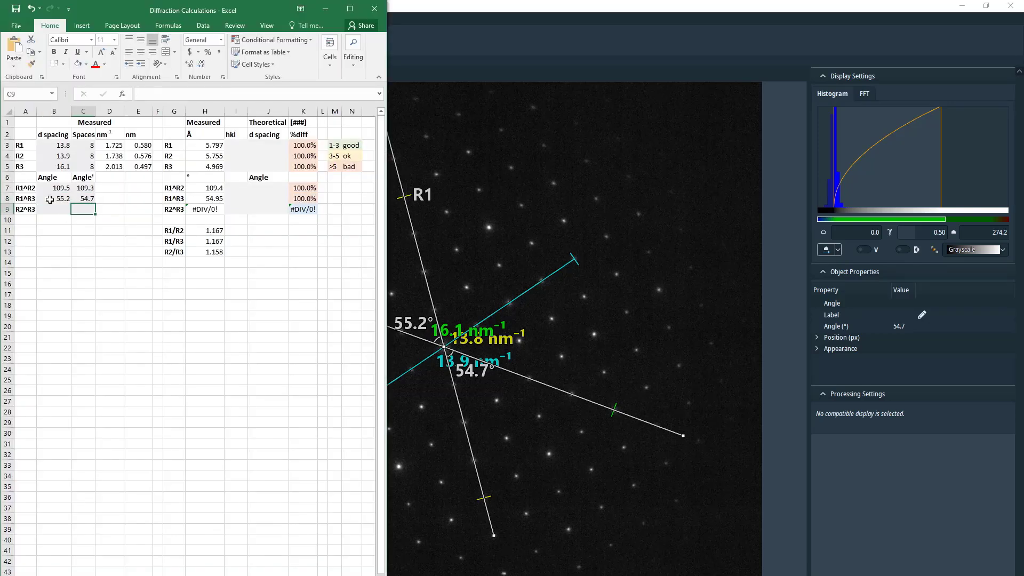
# Measure the R2–R3 angle, record 54.6 in the sheet and select the calculated angle results
pyautogui.click(528, 7)
pyautogui.moveTo(408, 178); pyautogui.dragTo(266, 465)
pyautogui.moveTo(494, 536); pyautogui.dragTo(654, 209)
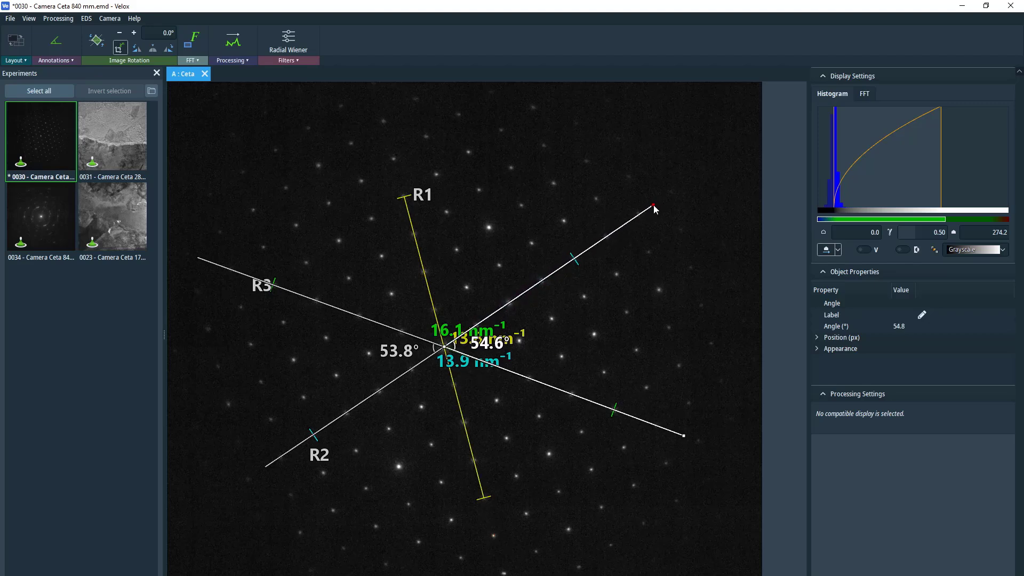
pyautogui.click(248, 570)
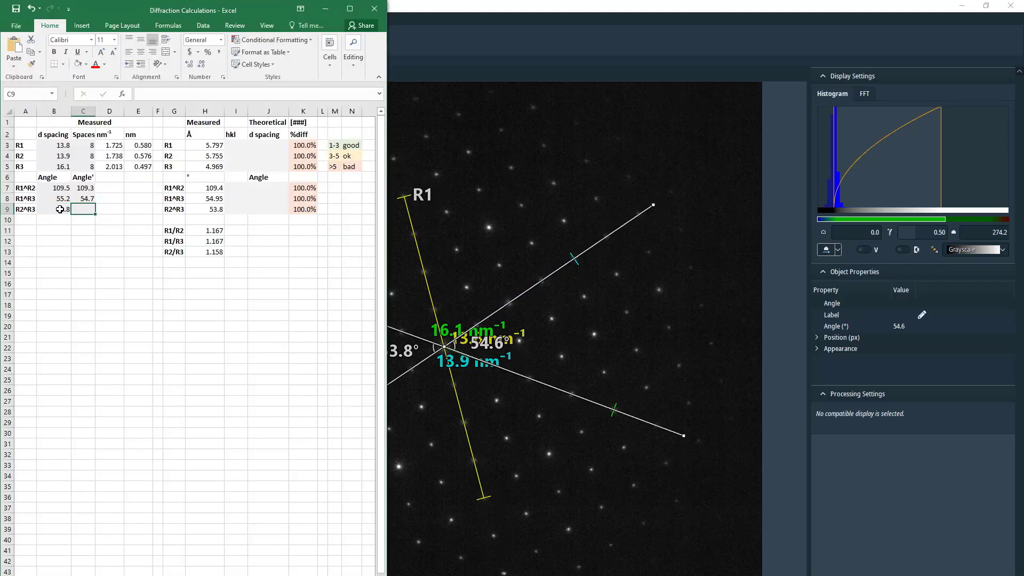
pyautogui.write('54.6')
pyautogui.press('Return')
pyautogui.moveTo(205, 188); pyautogui.dragTo(206, 210)
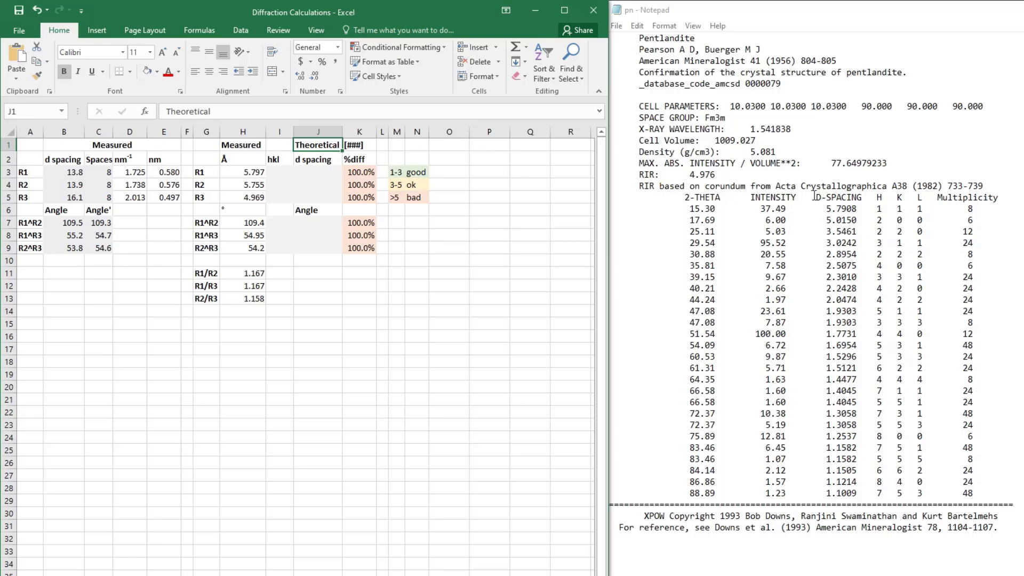
# Assign the 111 plane (5.7908 reflection) to the R1 and R2 hkl cells
pyautogui.moveTo(814, 197); pyautogui.dragTo(925, 196)
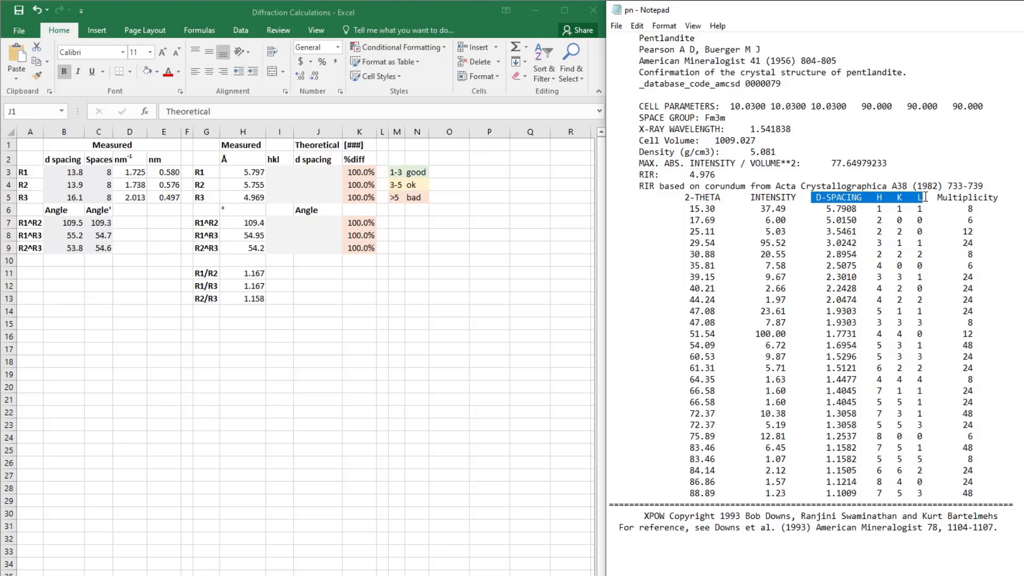
pyautogui.click(928, 209)
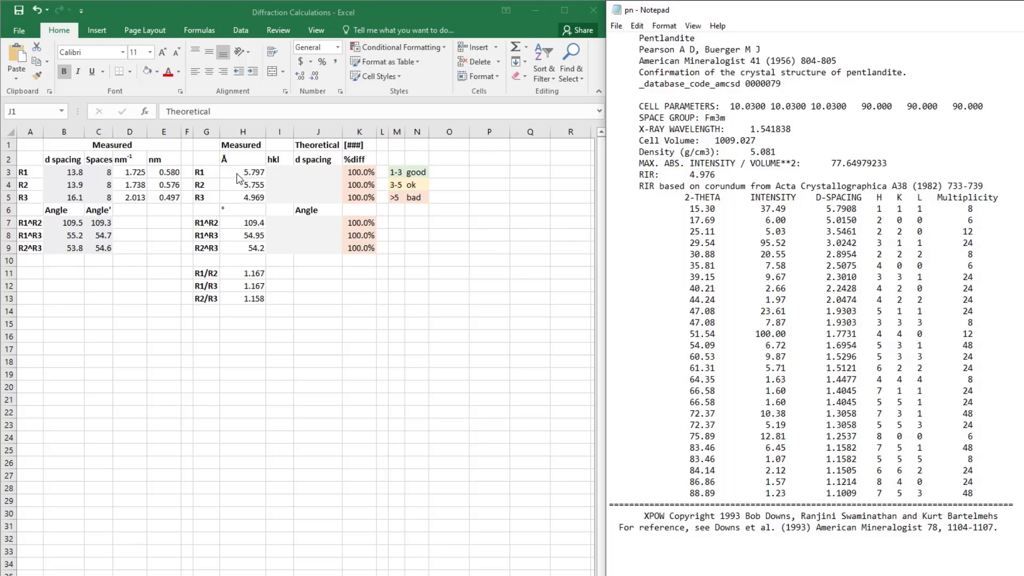
pyautogui.hotkey('alt', 'Tab')
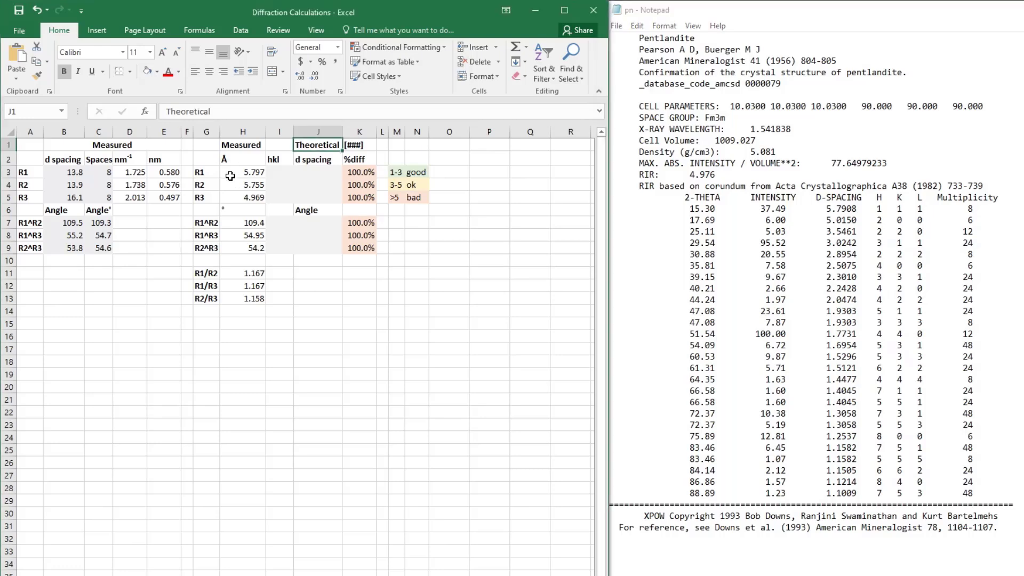
pyautogui.moveTo(237, 174); pyautogui.dragTo(228, 187)
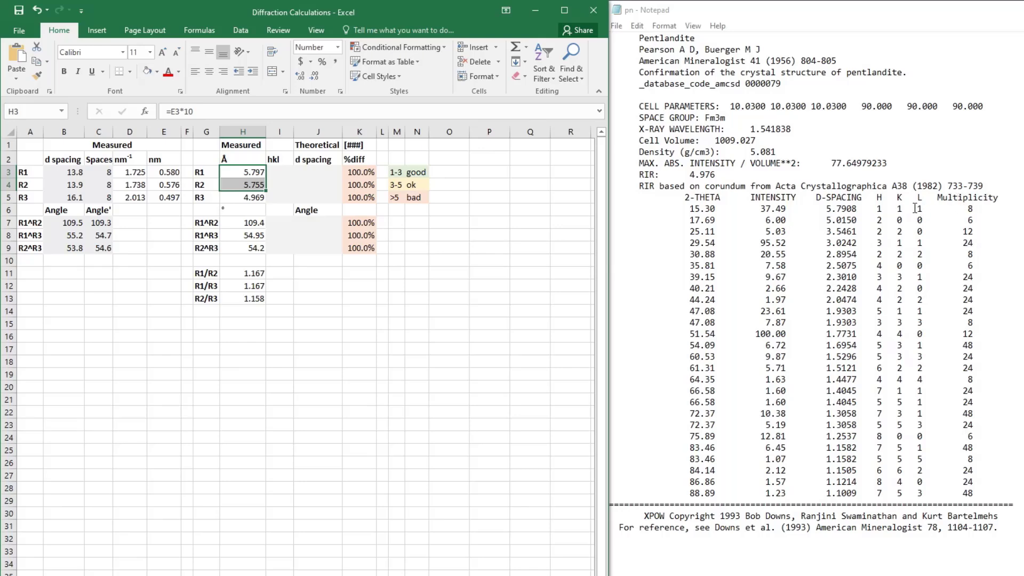
pyautogui.moveTo(822, 209); pyautogui.dragTo(926, 209)
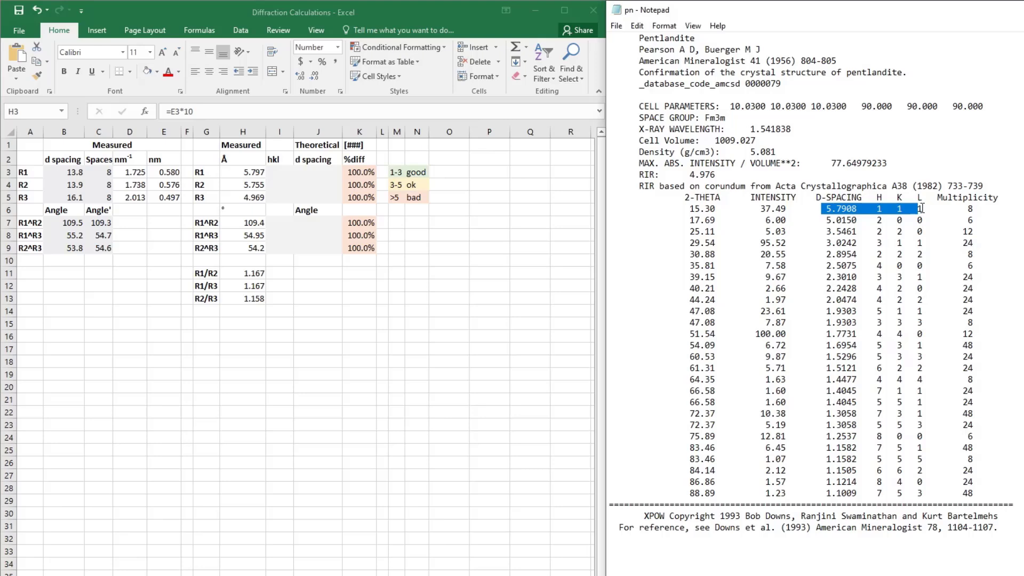
pyautogui.click(282, 174)
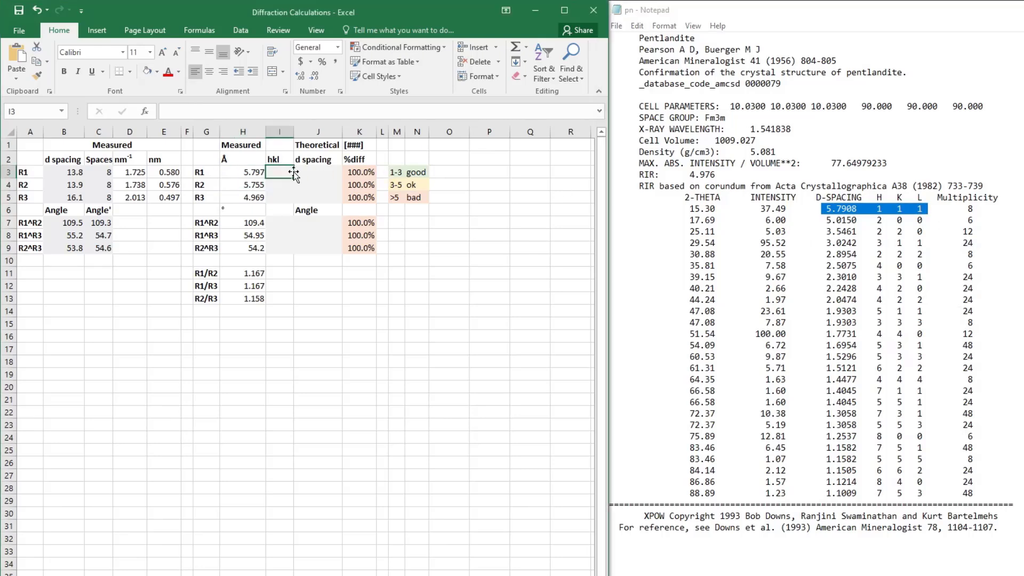
pyautogui.write("'111")
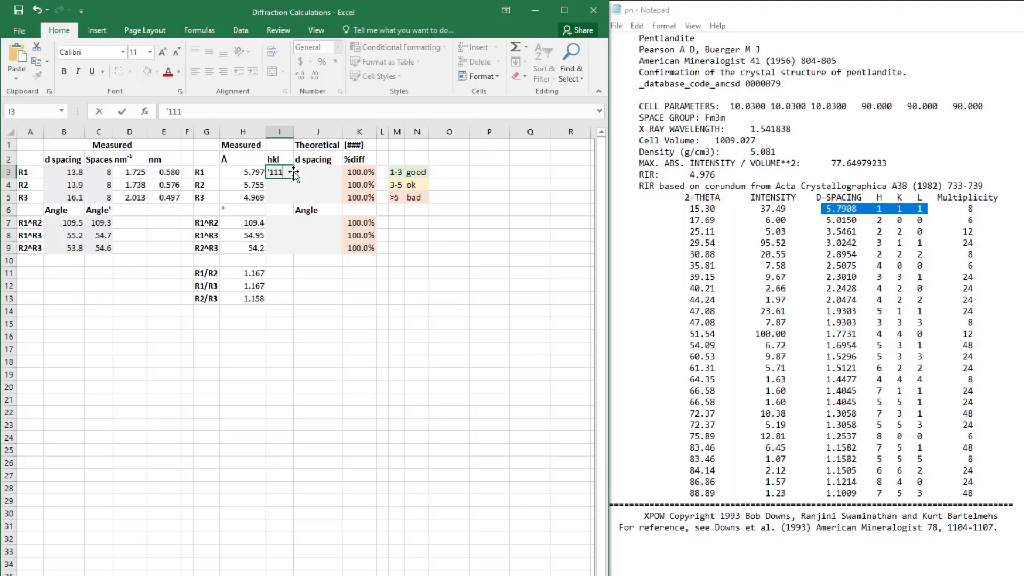
pyautogui.press('Return')
pyautogui.hotkey('shift', 'Up')
# Enter the theoretical d-spacing 5.791 for R1 and R2
pyautogui.hotkey('ctrl', 'd')
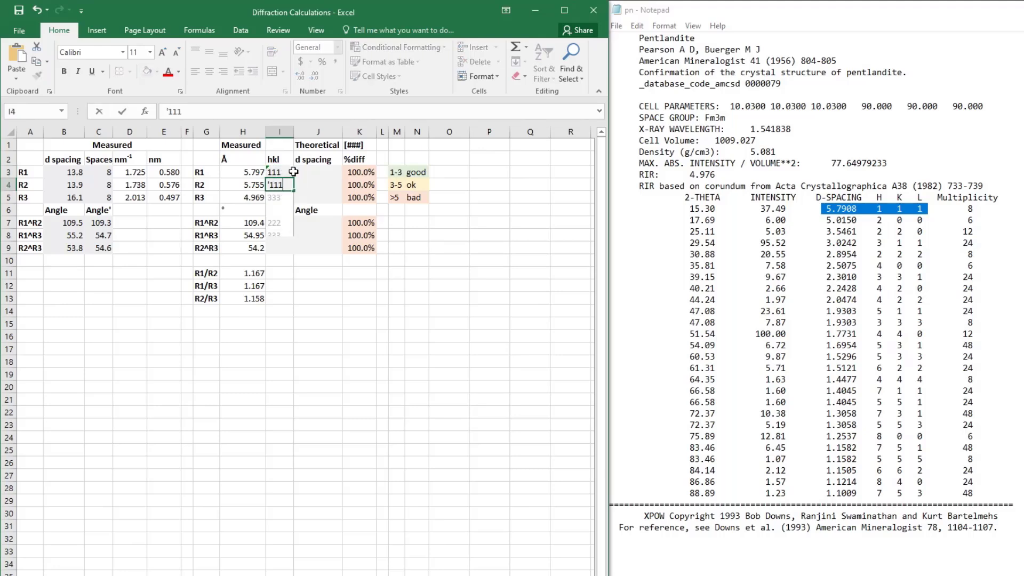
pyautogui.click(298, 174)
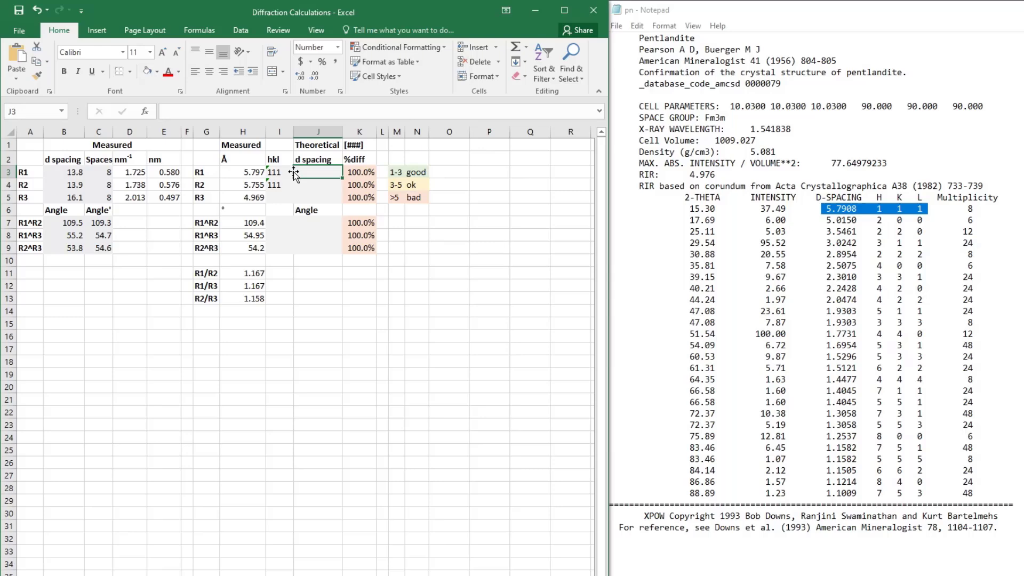
pyautogui.write('5.7')
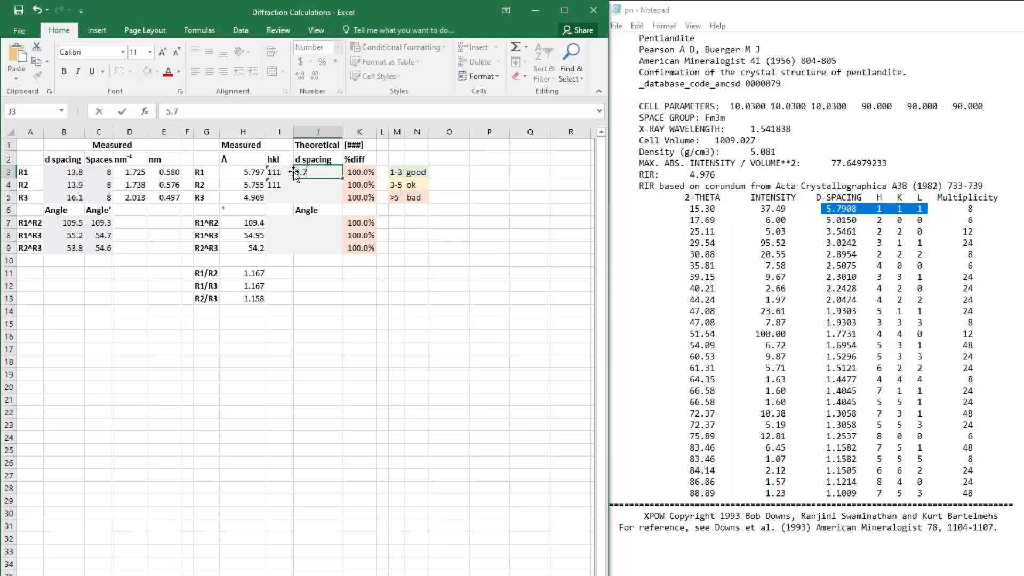
pyautogui.write('91')
pyautogui.press('Return')
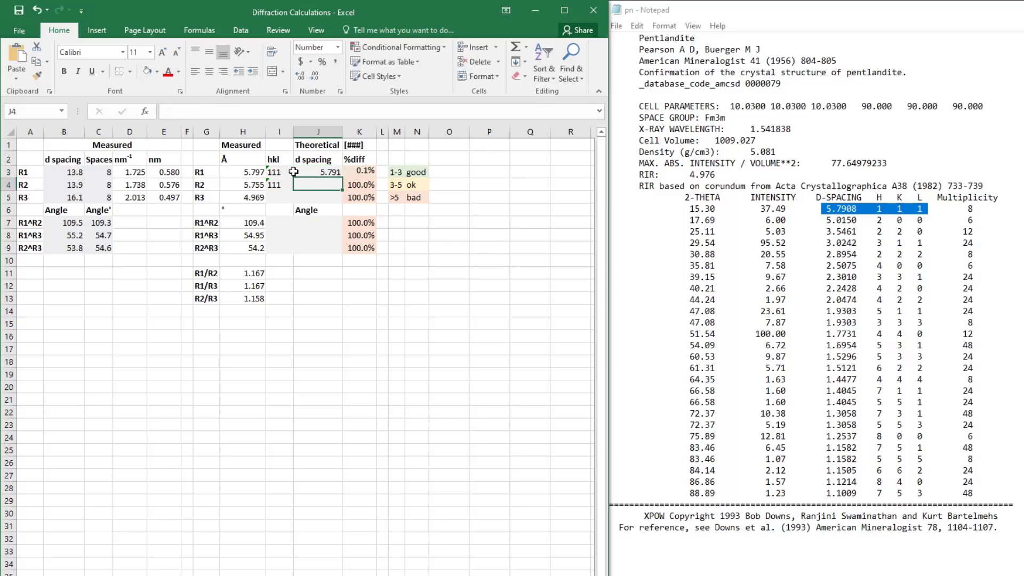
pyautogui.write('5.791')
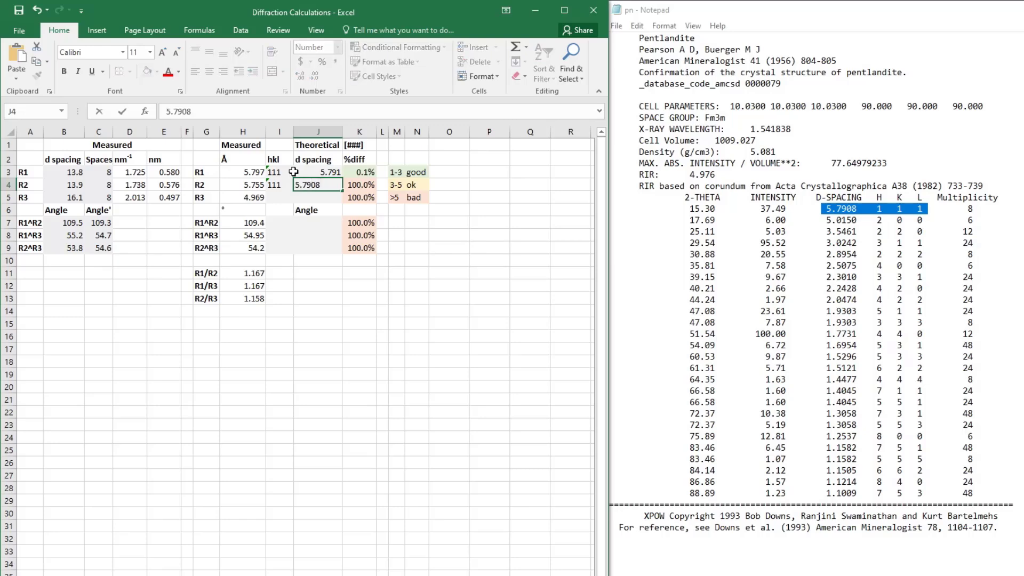
pyautogui.press('Return')
# Assign plane 200 with d-spacing 5.015 to R3 and select the three percent-difference results
pyautogui.click(248, 198)
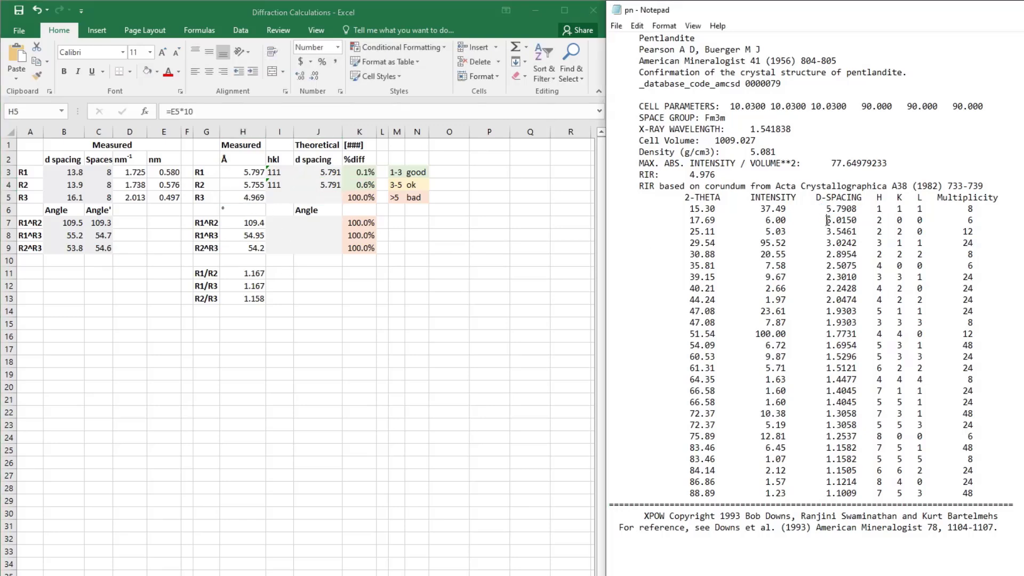
pyautogui.moveTo(826, 220); pyautogui.dragTo(926, 220)
pyautogui.click(282, 198)
pyautogui.write('200')
pyautogui.press('Tab')
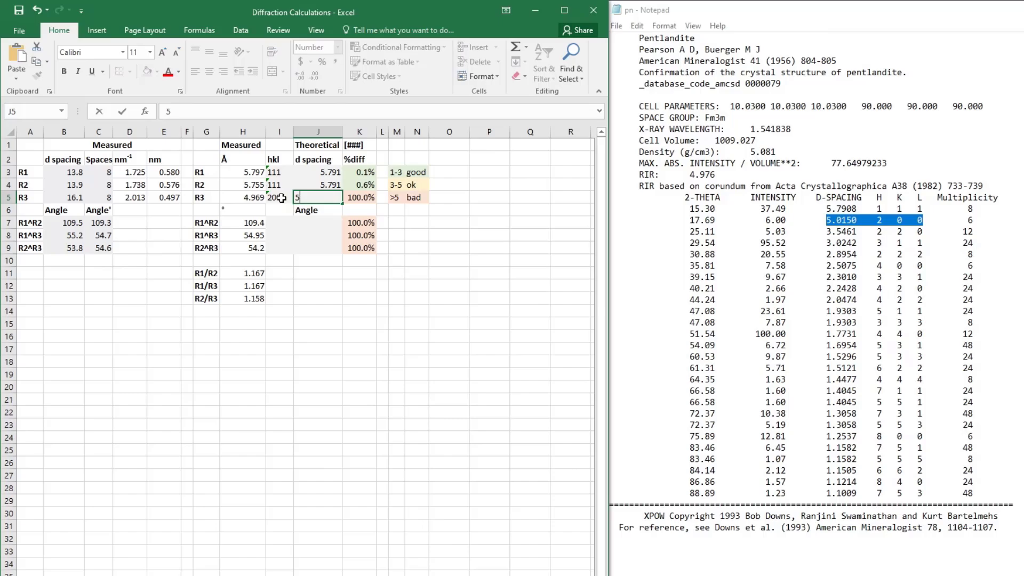
pyautogui.write('5.015')
pyautogui.press('Return')
pyautogui.moveTo(354, 173); pyautogui.dragTo(360, 200)
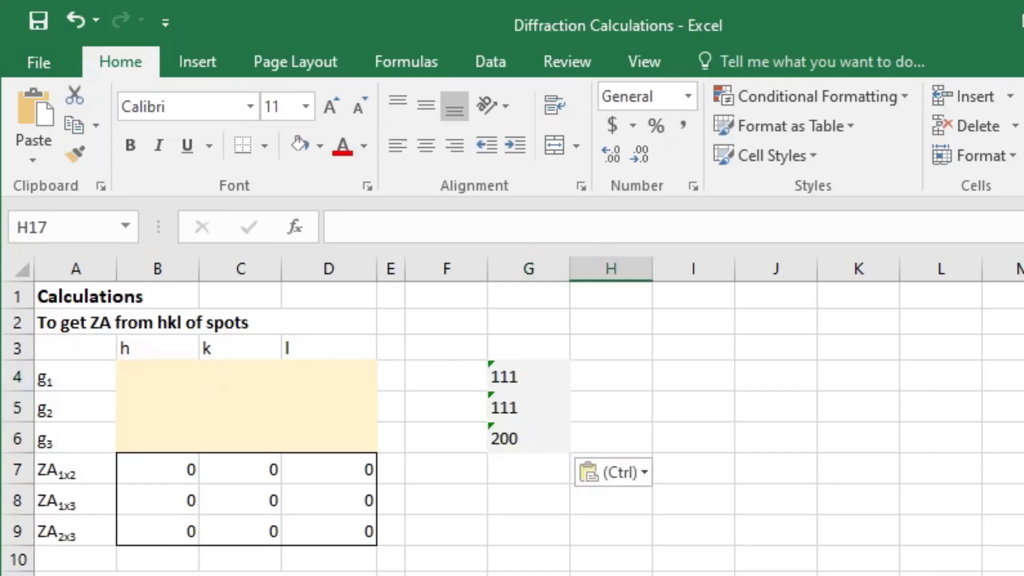
# Select the h value cell for g1 in the zone-axis calculation table
pyautogui.click(134, 383)
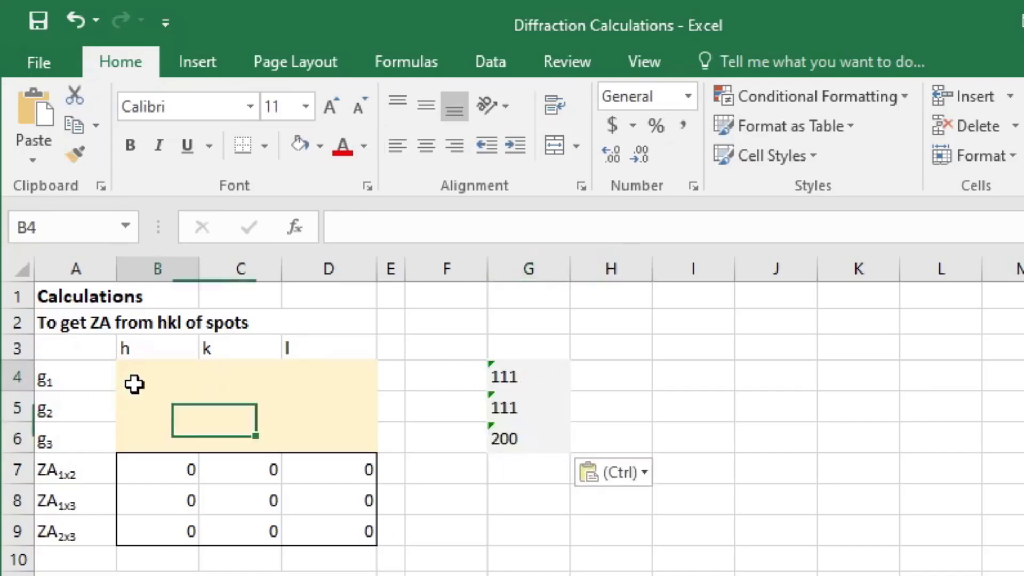
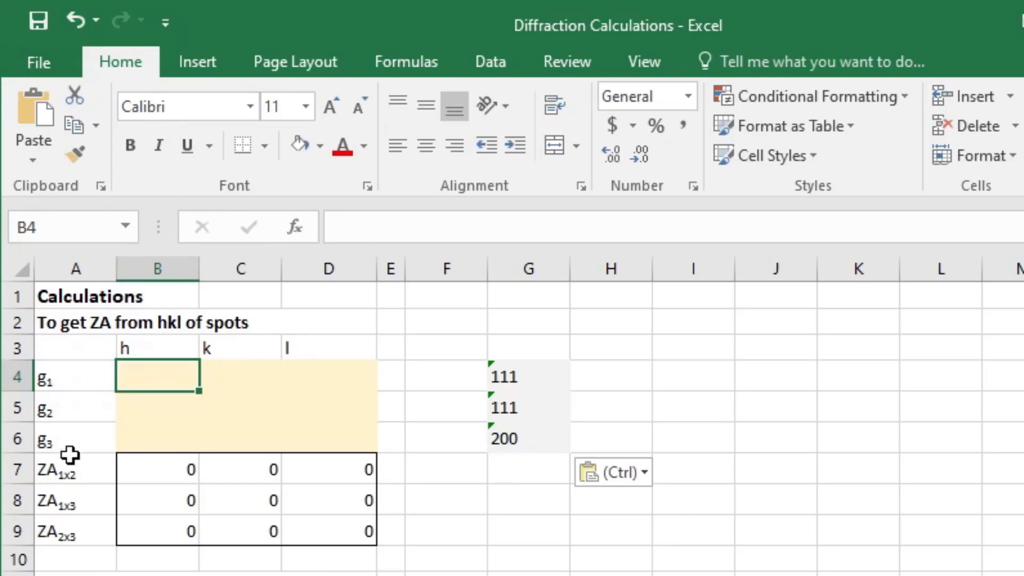
# Check the cross-product formulas of the first zone axis row B7:D7
pyautogui.click(144, 470)
pyautogui.click(528, 227)
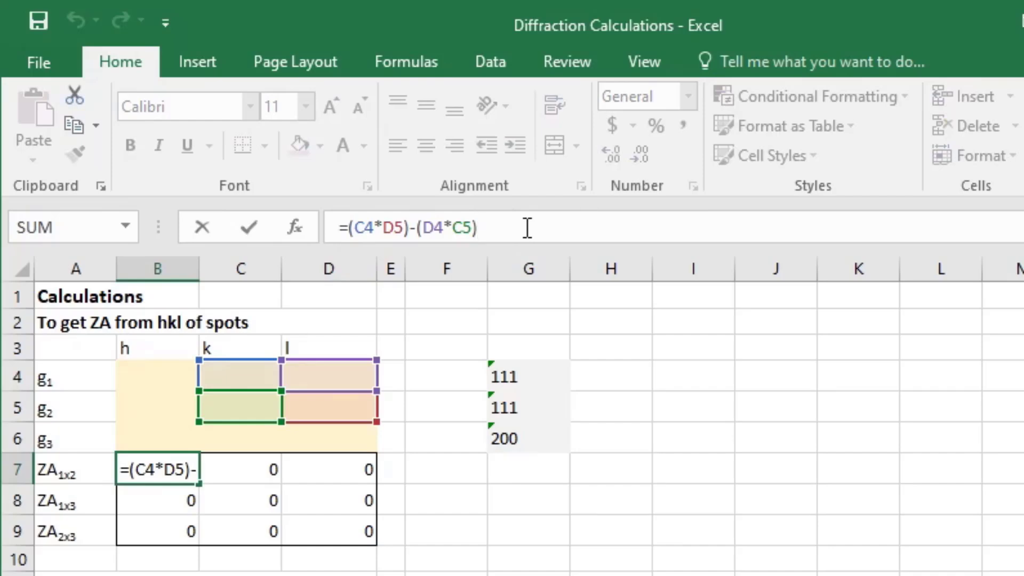
pyautogui.press('Tab')
pyautogui.click(527, 228)
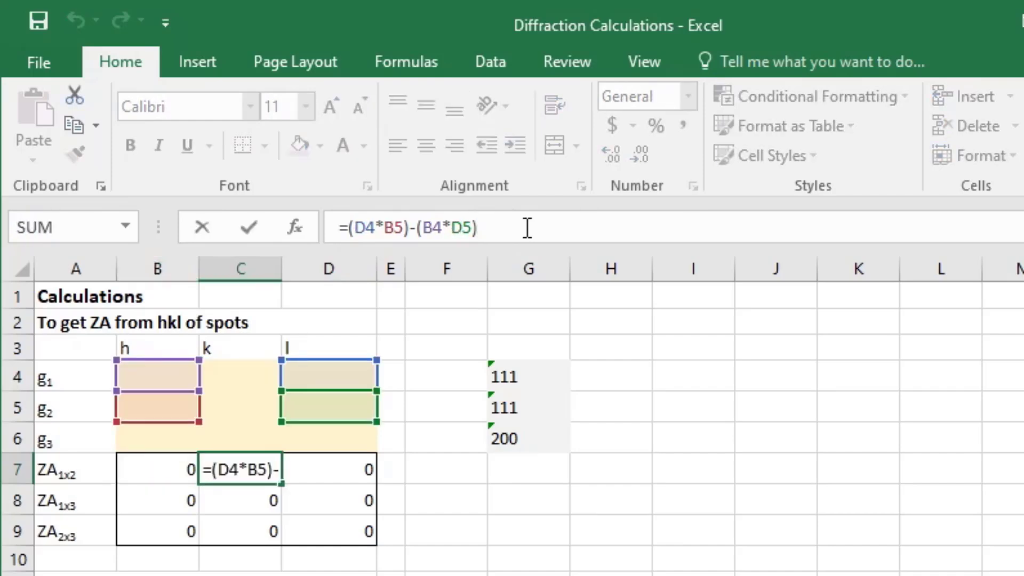
pyautogui.press('Tab')
pyautogui.click(527, 228)
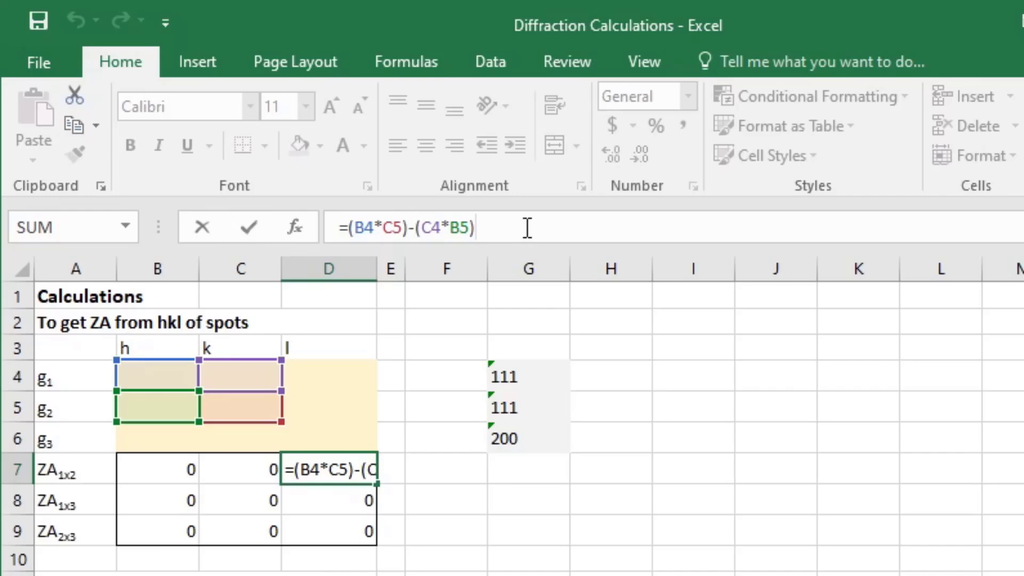
pyautogui.press('Tab')
# Check the cross-product formulas of the second zone axis row B8:D8
pyautogui.click(156, 501)
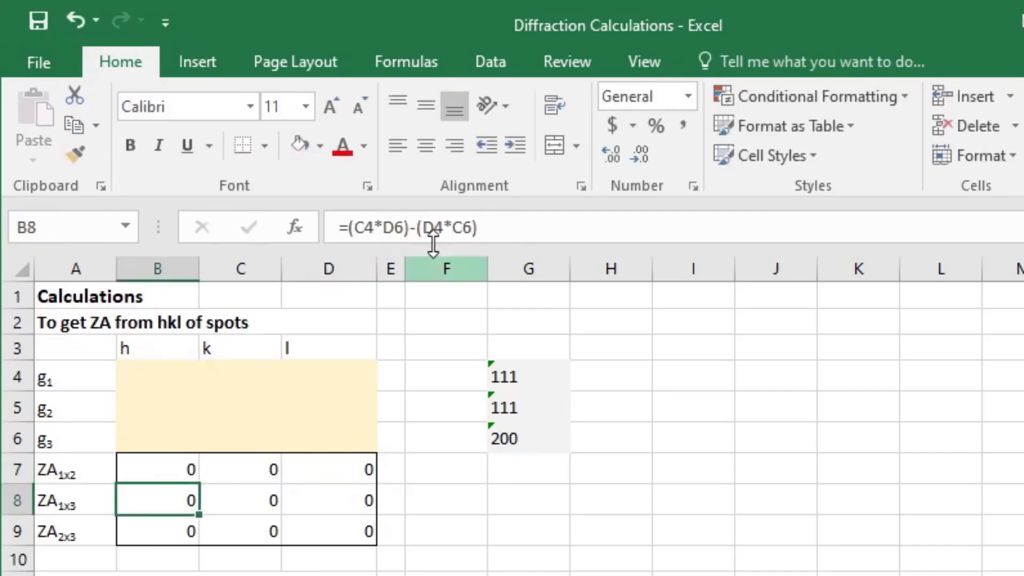
pyautogui.click(529, 227)
pyautogui.press('Tab')
pyautogui.click(529, 228)
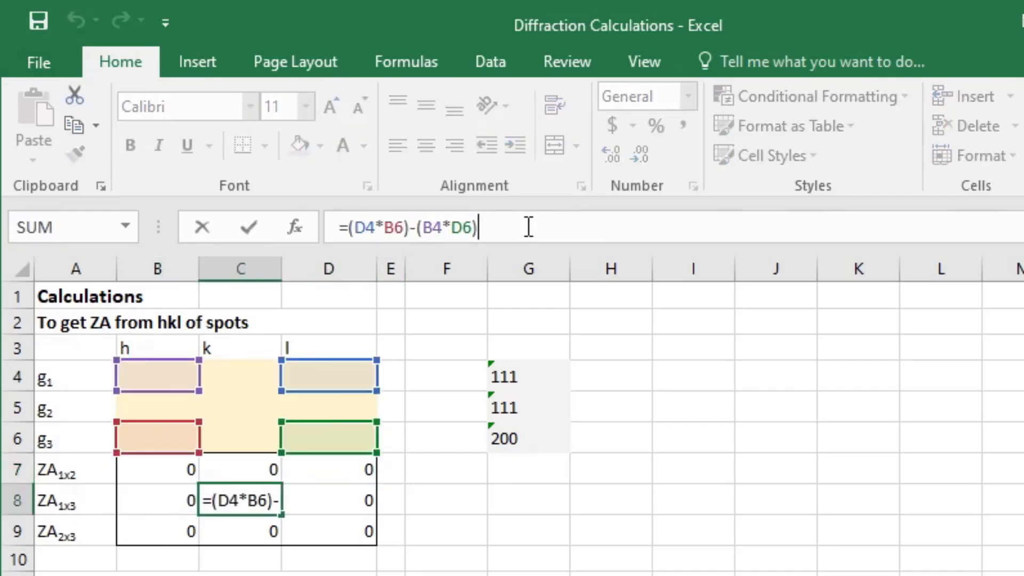
pyautogui.press('Tab')
pyautogui.click(528, 228)
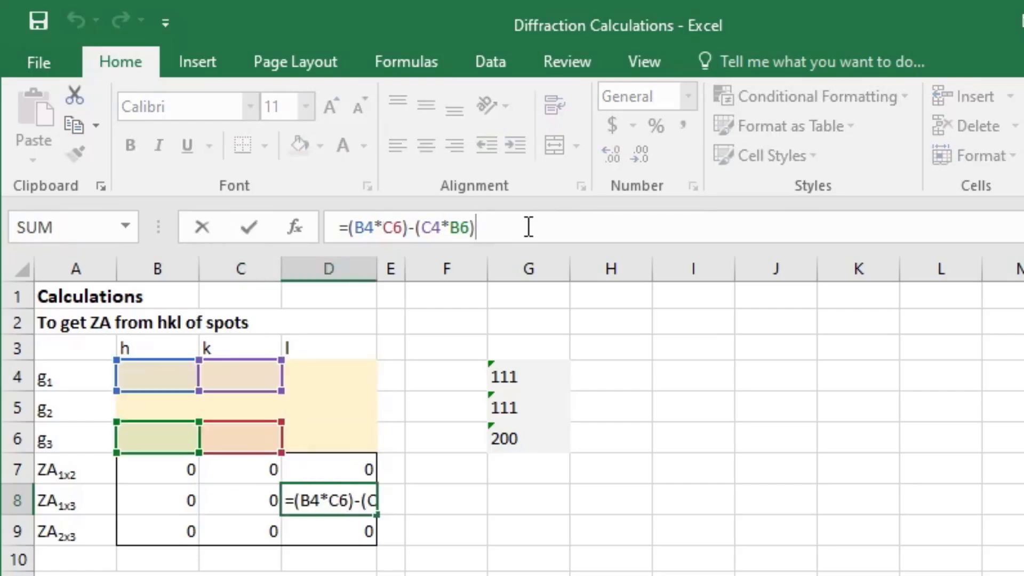
pyautogui.press('Tab')
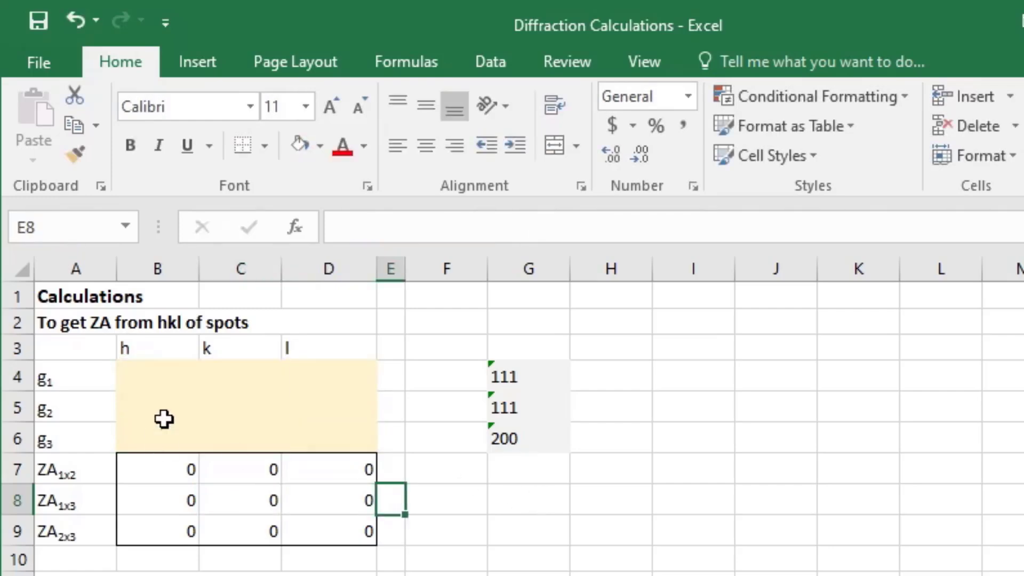
# Enter g1 = 1 1 1, g2 = -1 1 1 and g3 = 2 0 0 so the zone axes compute to 0 -2 2 and 0 2 -2
pyautogui.click(155, 373)
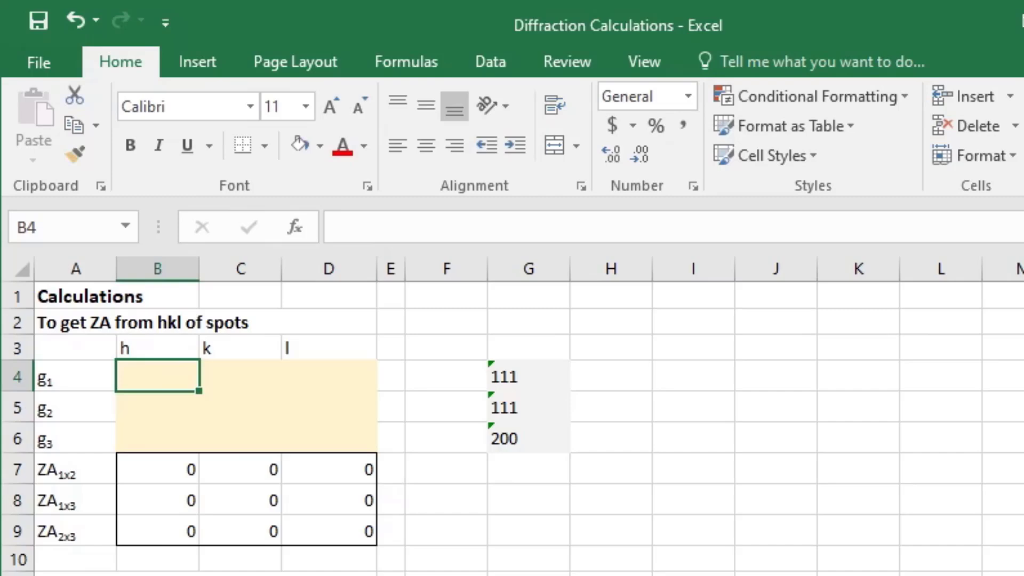
pyautogui.write('1')
pyautogui.press('Tab')
pyautogui.write('1')
pyautogui.press('Tab')
pyautogui.write('1')
pyautogui.press('Return')
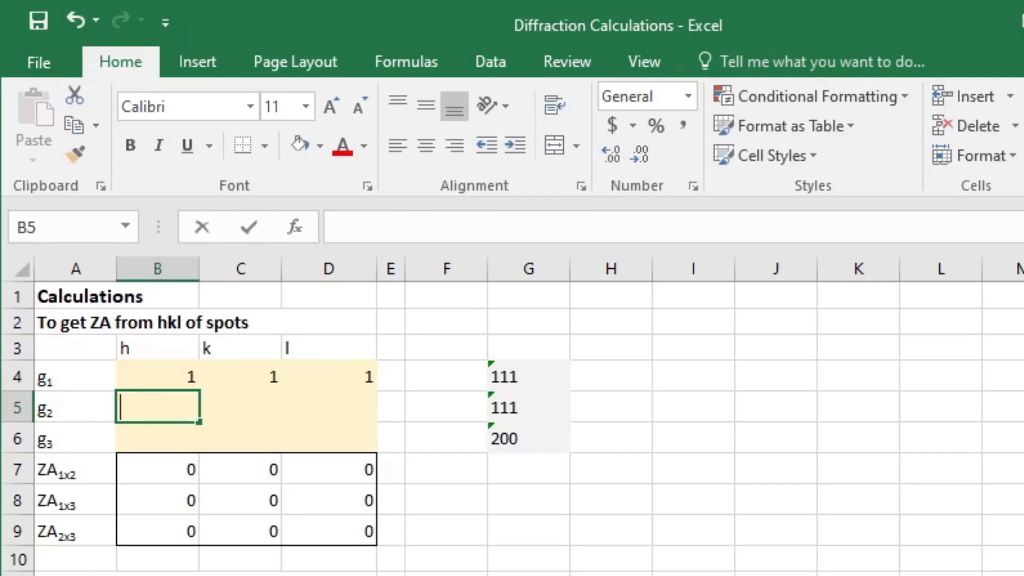
pyautogui.write('-1')
pyautogui.press('Tab')
pyautogui.write('1')
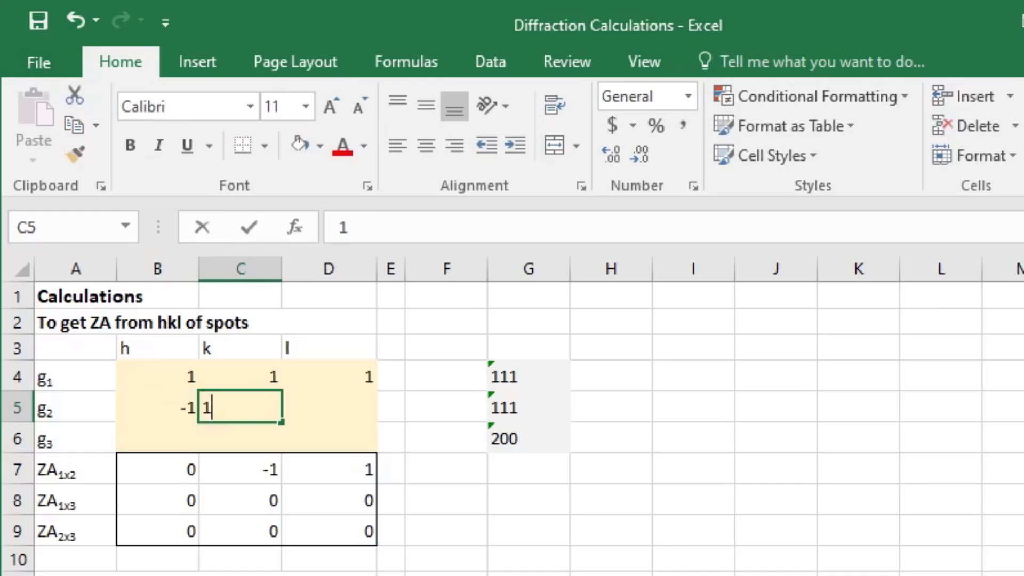
pyautogui.press('Tab')
pyautogui.write('1')
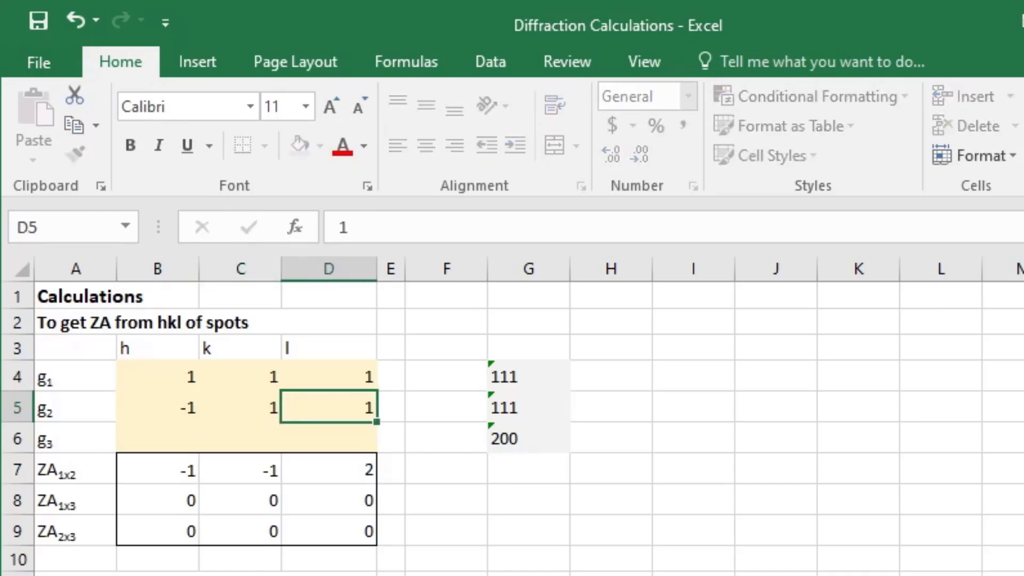
pyautogui.press('Return')
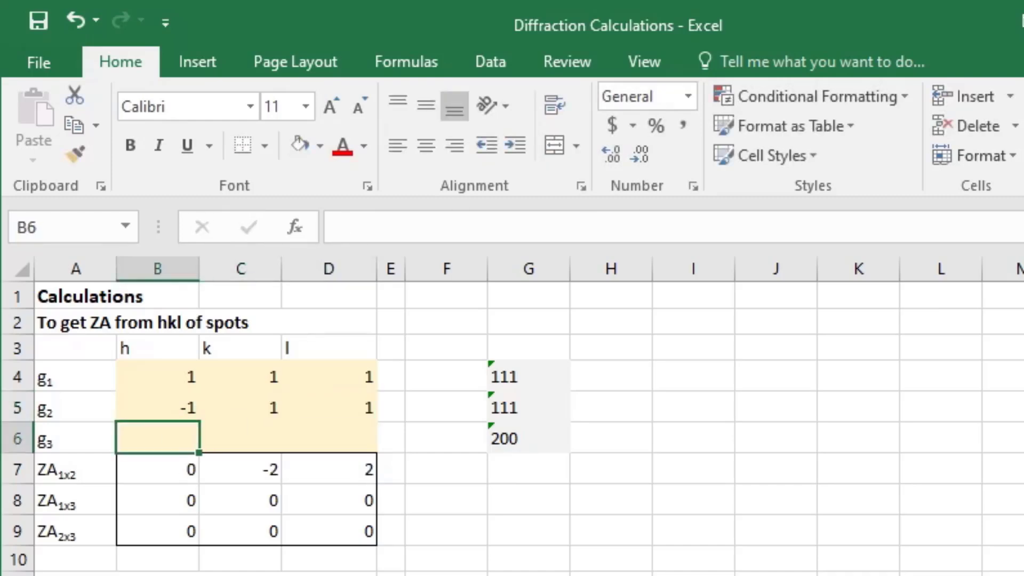
pyautogui.write('2')
pyautogui.press('Tab')
pyautogui.write('0')
pyautogui.press('Tab')
pyautogui.write('0')
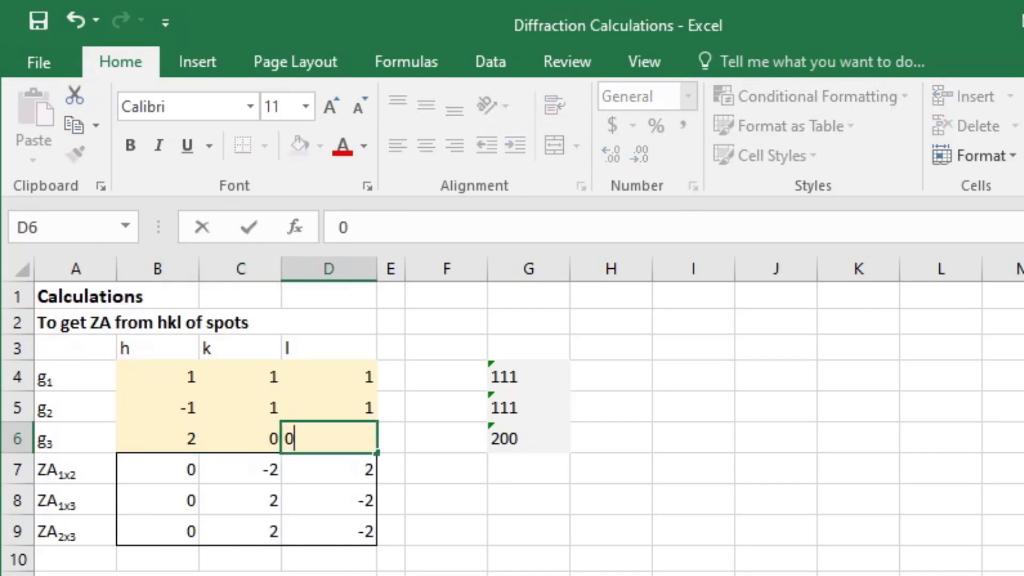
pyautogui.press('Return')
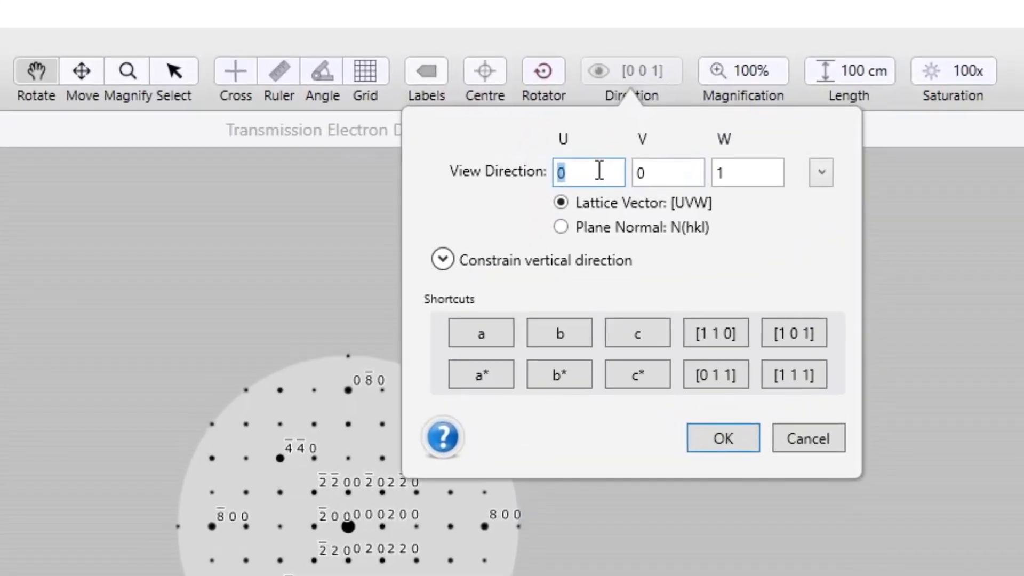
# Set the view direction to U=0, V=1, W=-1 and apply it to the pentlandite pattern
pyautogui.click(575, 125)
pyautogui.press('Tab')
pyautogui.write('2')
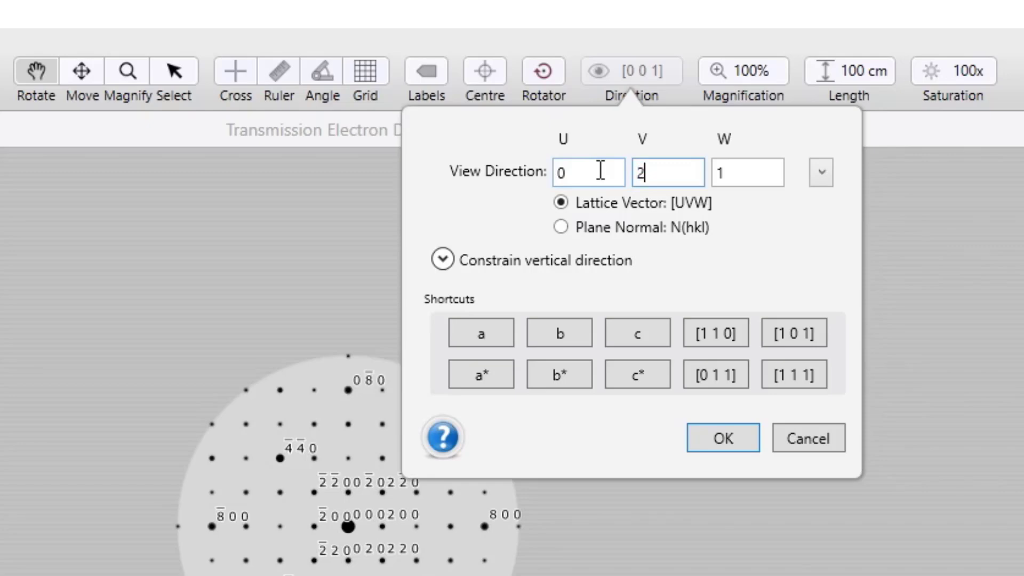
pyautogui.press('Tab')
pyautogui.write('-2')
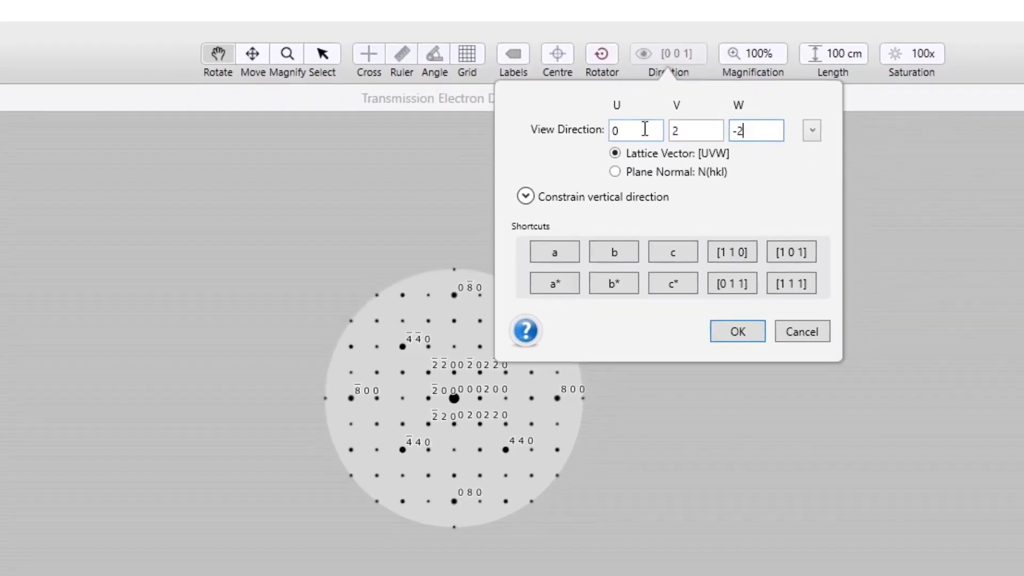
pyautogui.press('Return')
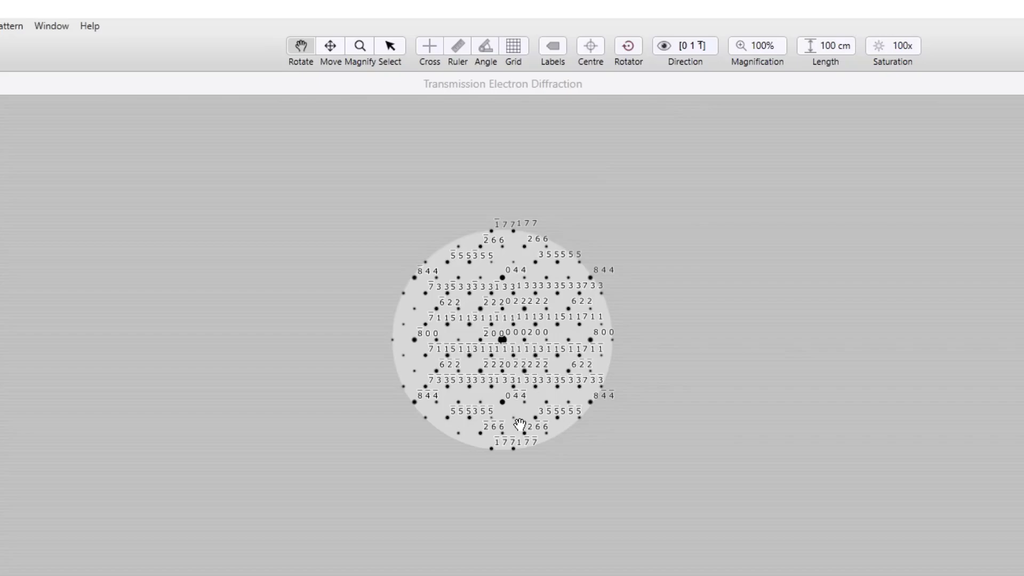
pyautogui.scroll(1, 661, 350)
pyautogui.scroll(2, 660, 350)
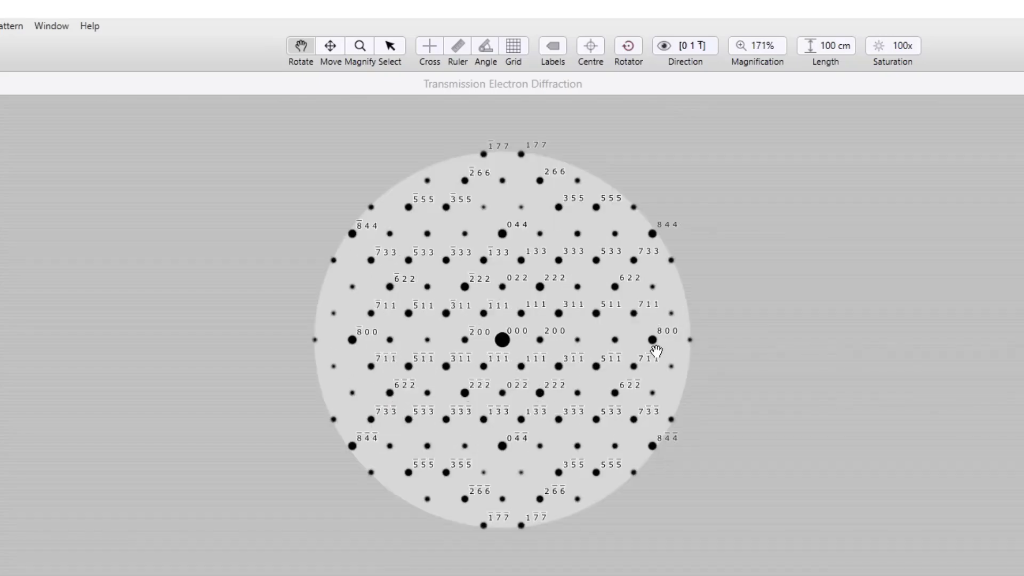
pyautogui.scroll(2, 661, 349)
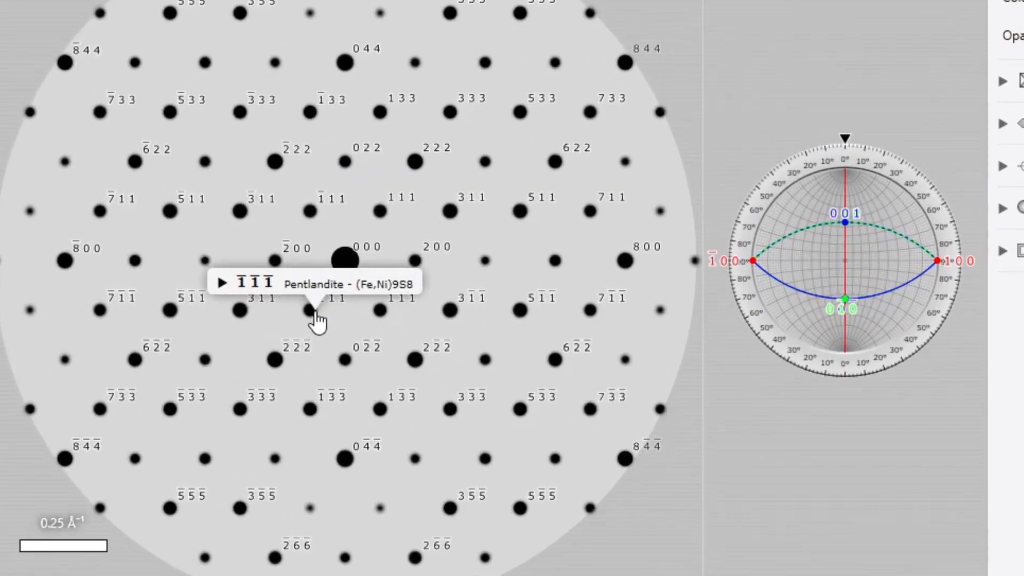
pyautogui.moveTo(311, 211)
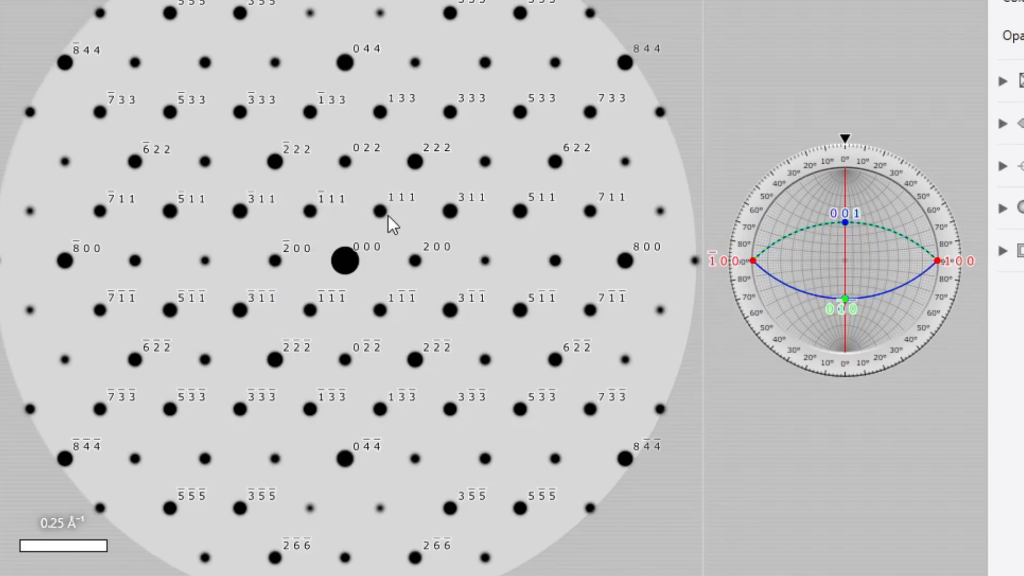
# Mark the 1̄11 spot, the 000 centre and the lower spot, giving a 109.471° angle
pyautogui.keyDown('ctrl'); pyautogui.keyDown('shift'); pyautogui.click(311, 212); pyautogui.keyUp('shift'); pyautogui.keyUp('ctrl')
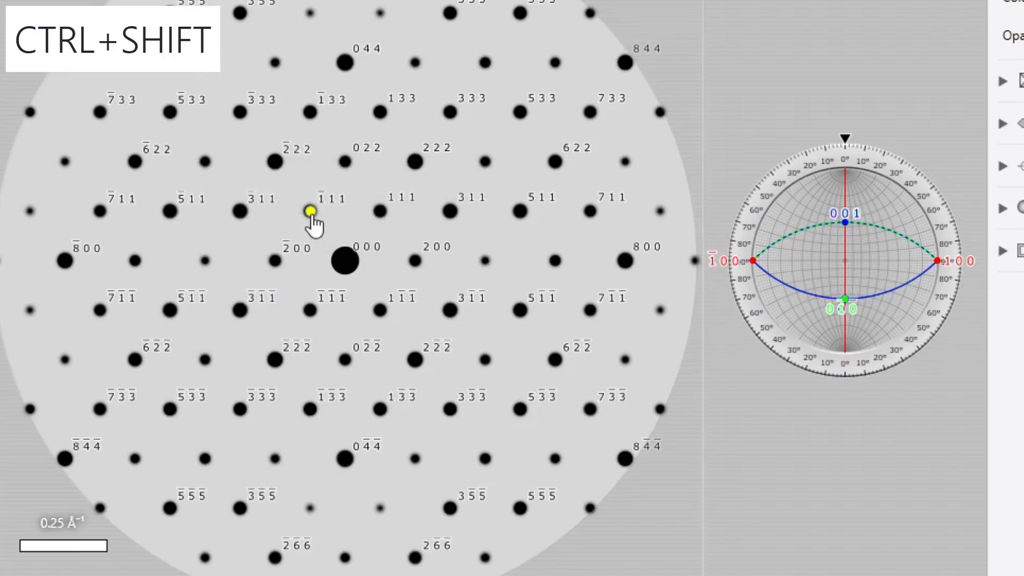
pyautogui.keyDown('ctrl'); pyautogui.keyDown('shift'); pyautogui.click(345, 261); pyautogui.keyUp('shift'); pyautogui.keyUp('ctrl')
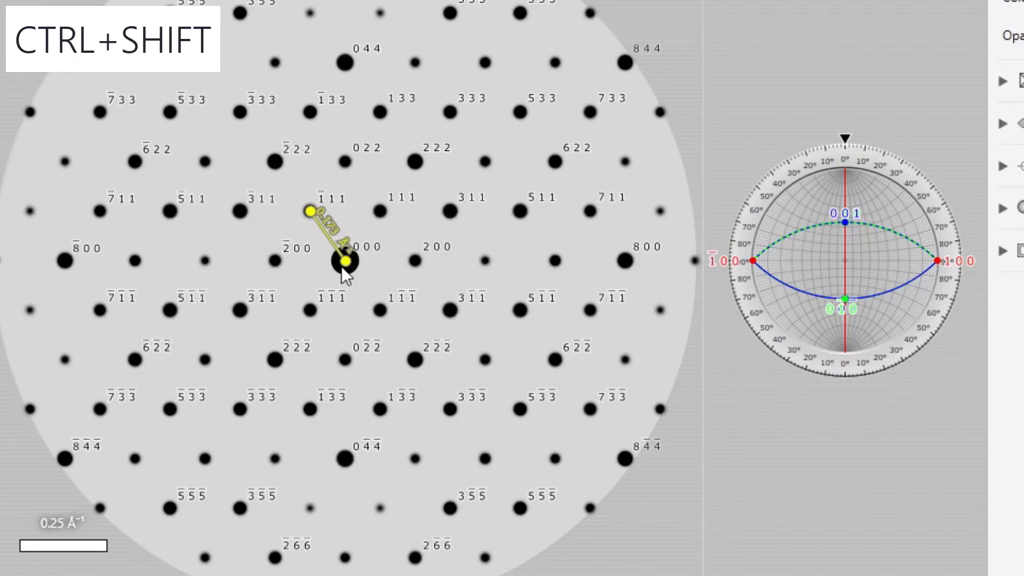
pyautogui.keyDown('ctrl'); pyautogui.keyDown('shift'); pyautogui.click(310, 311); pyautogui.keyUp('shift'); pyautogui.keyUp('ctrl')
pyautogui.scroll(1, 254, 306)
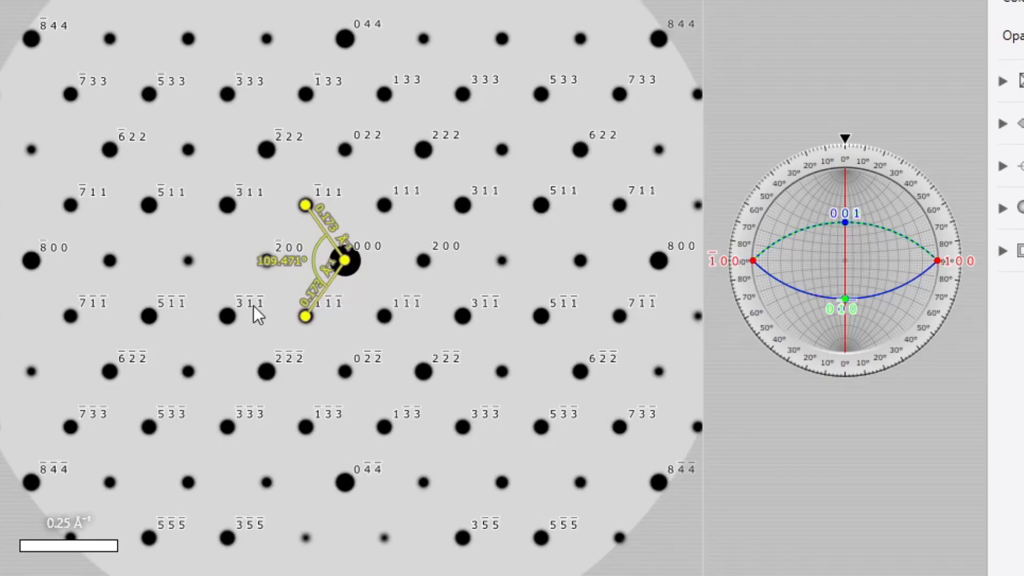
pyautogui.scroll(1, 254, 305)
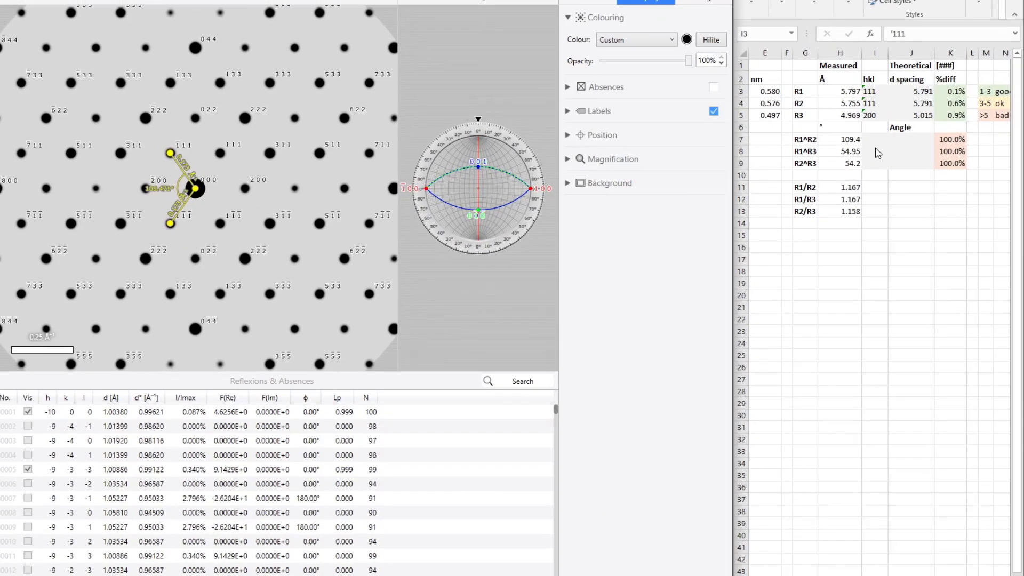
# Enter theoretical angles 109.5 and 54.7 for R1^R2 and R1^R3, then measure the R2^R3 pair in SingleCrystal
pyautogui.moveTo(875, 91); pyautogui.dragTo(874, 116)
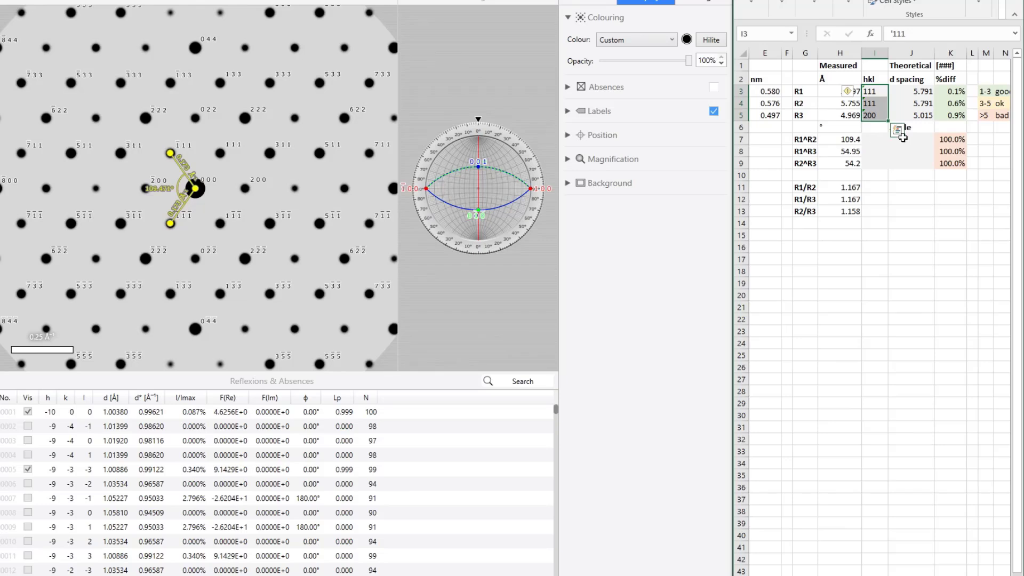
pyautogui.click(911, 141)
pyautogui.write('109.471')
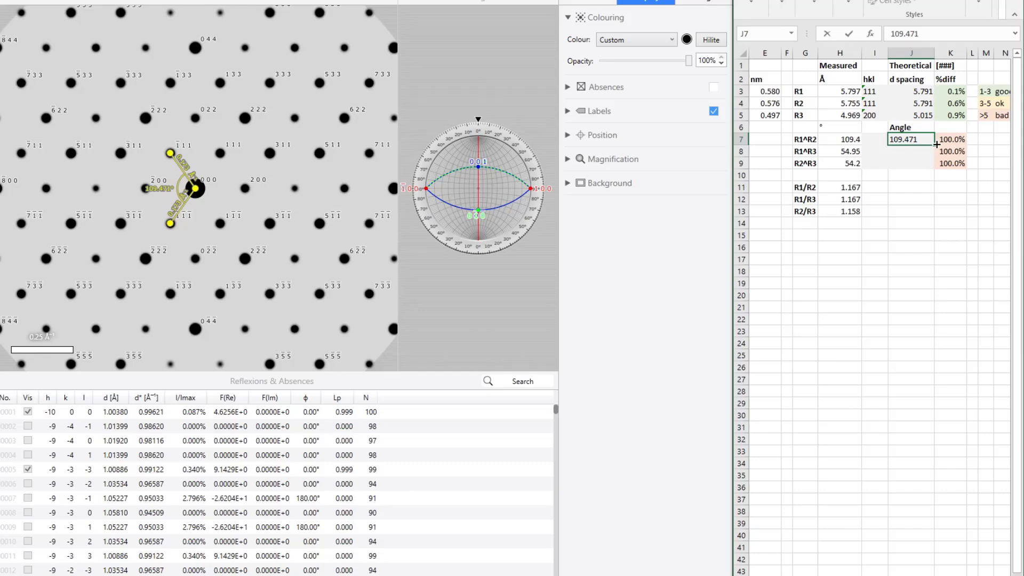
pyautogui.press('Return')
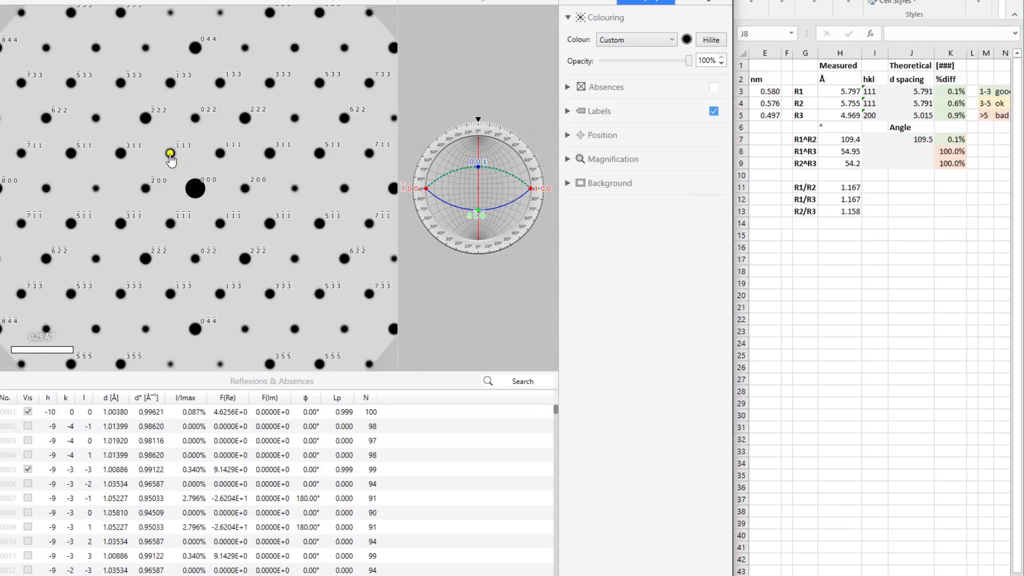
pyautogui.moveTo(170, 225); pyautogui.dragTo(146, 187)
pyautogui.write('54.7')
pyautogui.press('Return')
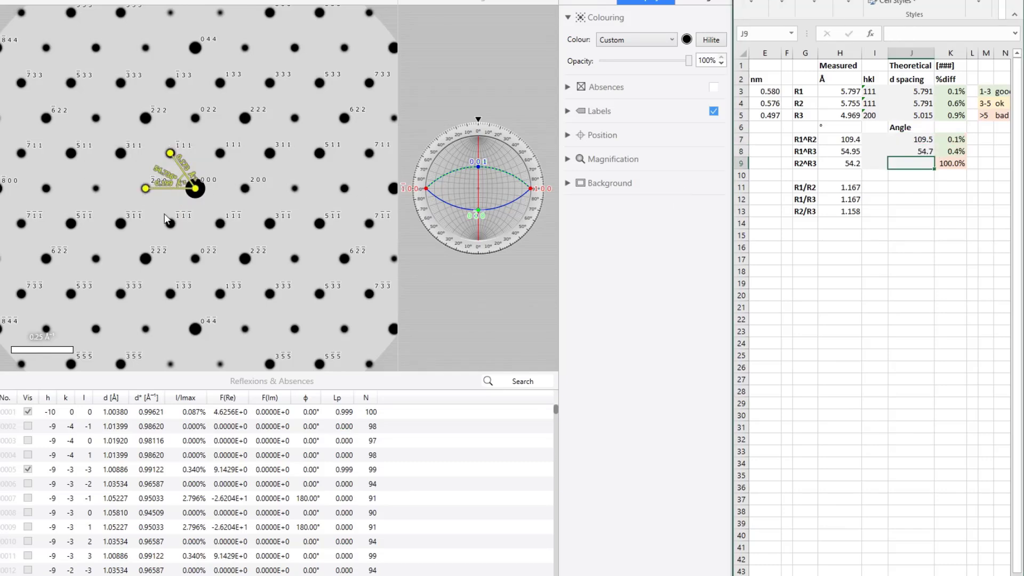
pyautogui.click(194, 192)
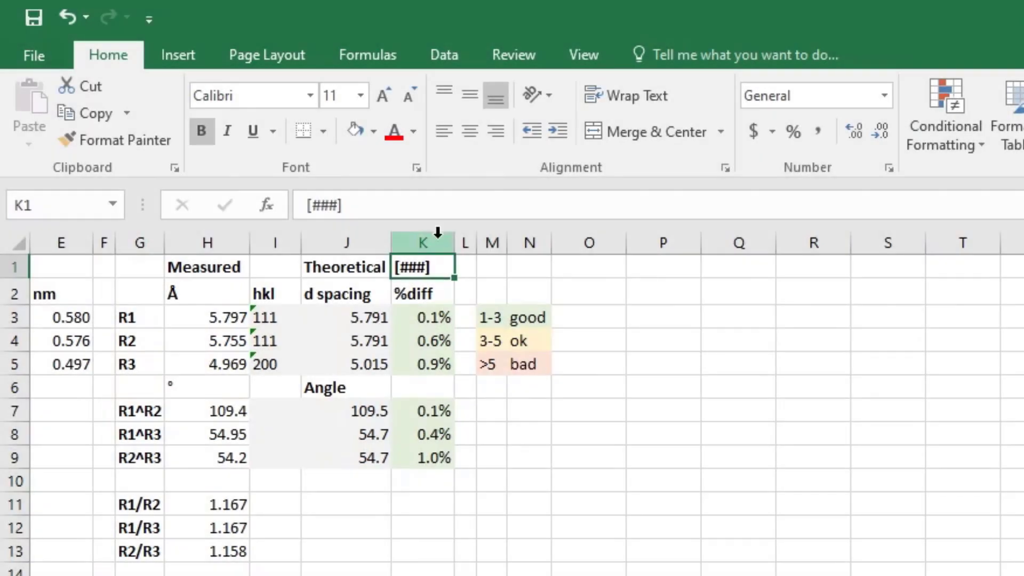
# Replace the [###] placeholder in K1 with the zone axis label [011]
pyautogui.click(336, 206)
pyautogui.press('BackSpace')
pyautogui.press('BackSpace')
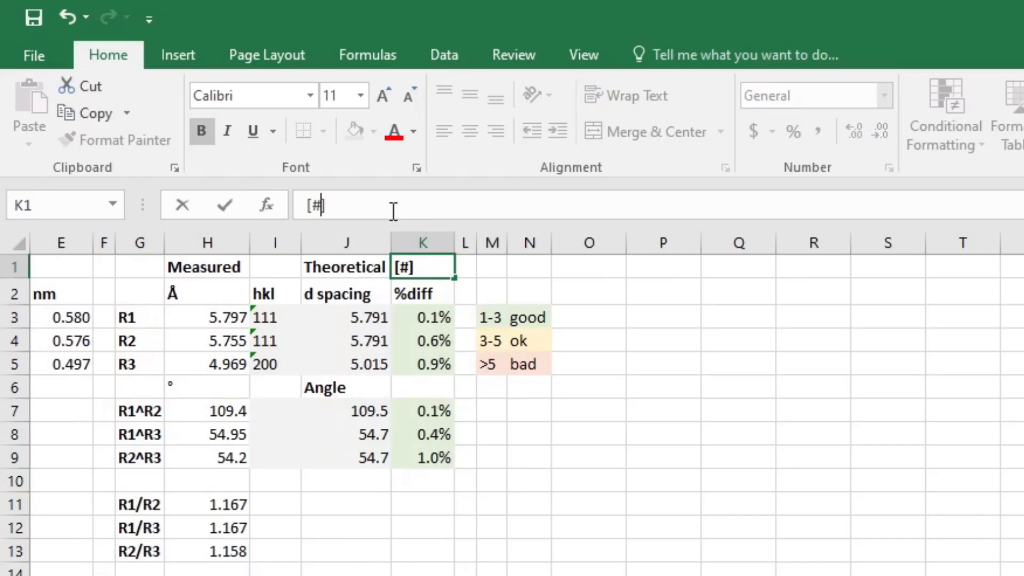
pyautogui.press('BackSpace')
pyautogui.write('011')
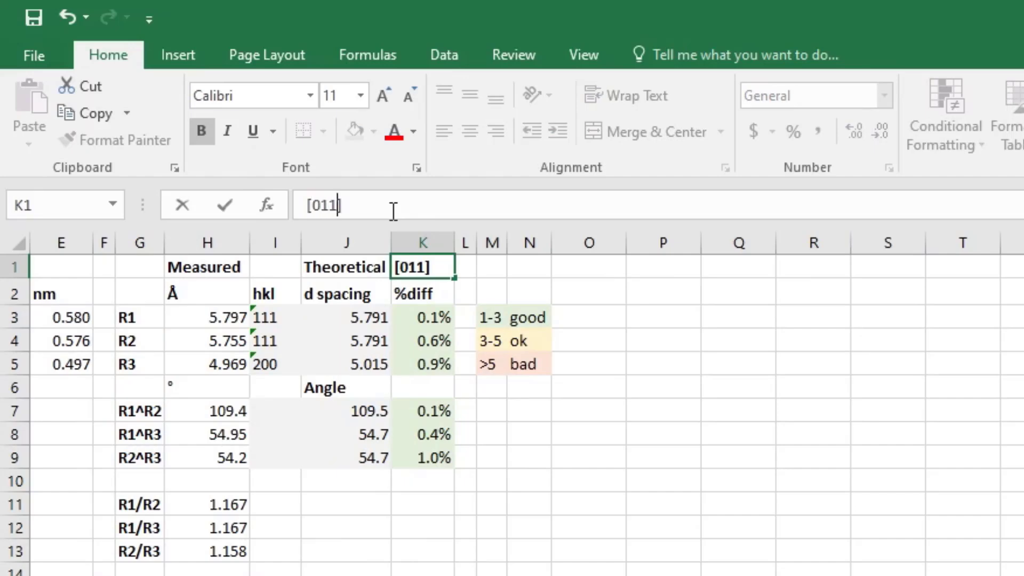
pyautogui.press('Return')
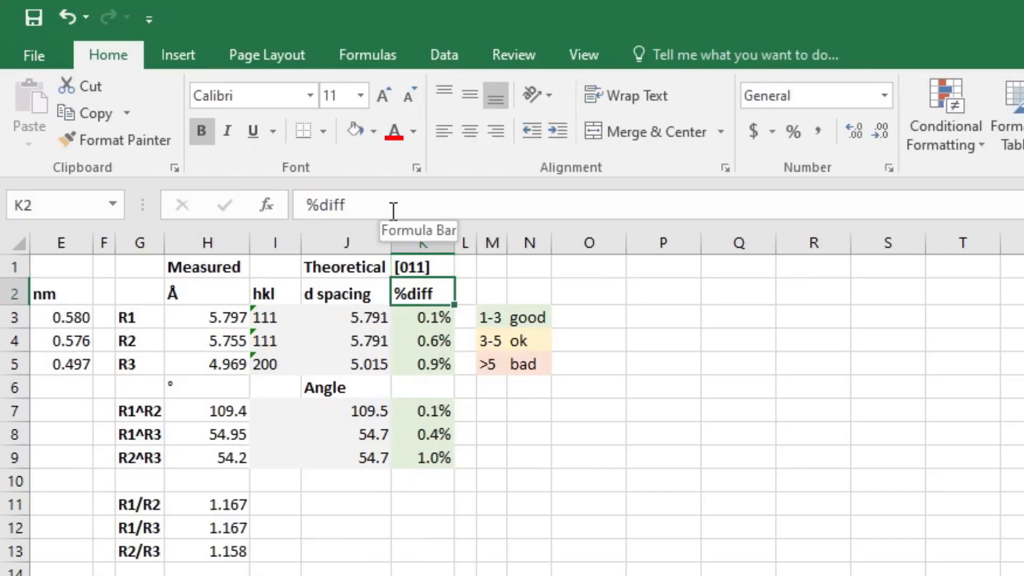